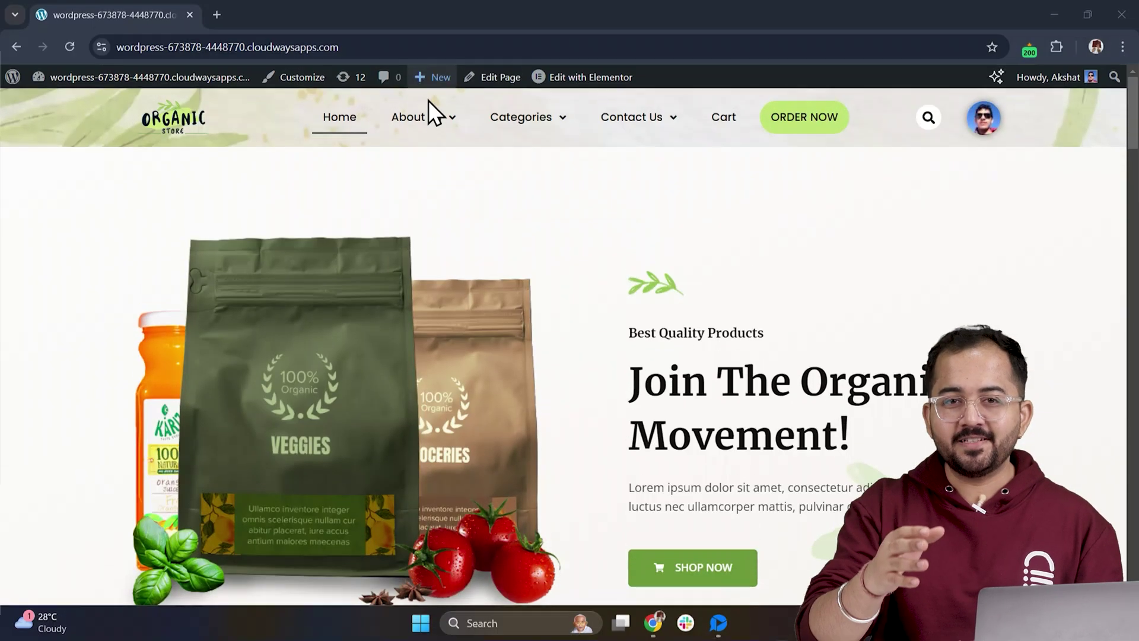
# Go to the site's Appearance > Menus page.
pyautogui.moveTo(436, 119)
pyautogui.moveTo(513, 134)
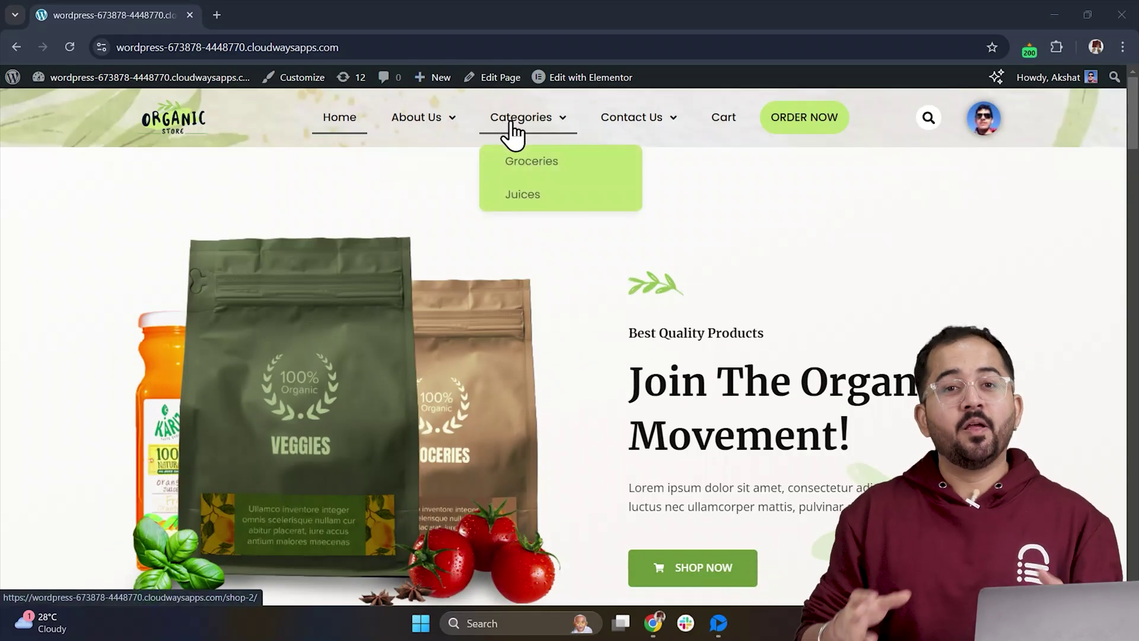
pyautogui.moveTo(620, 141)
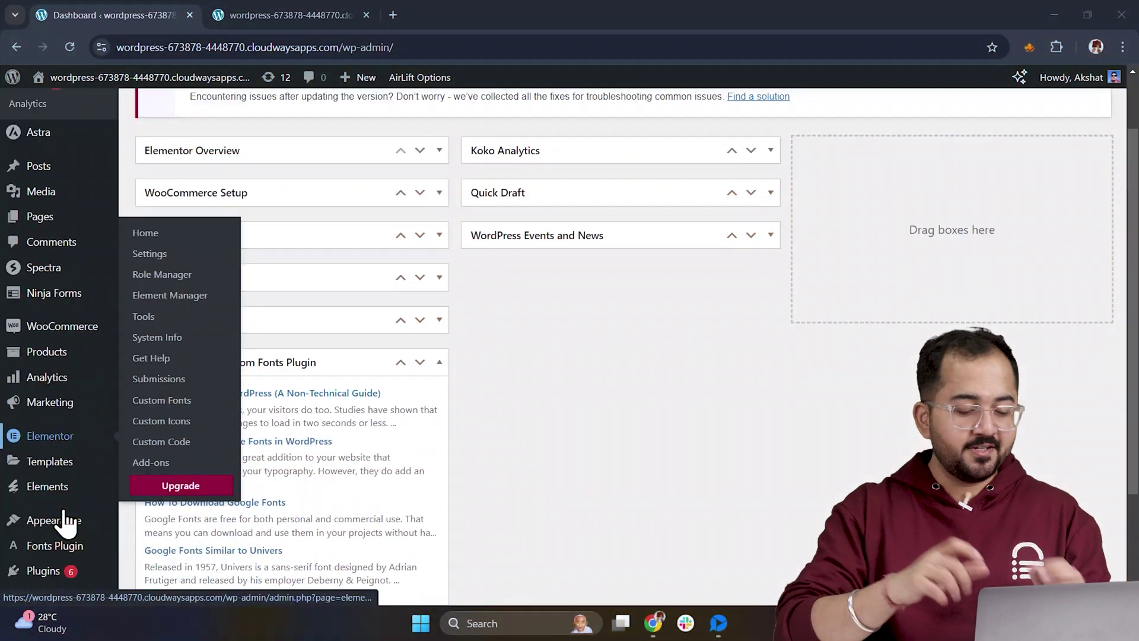
pyautogui.scroll(-2, 68, 522)
pyautogui.moveTo(77, 415)
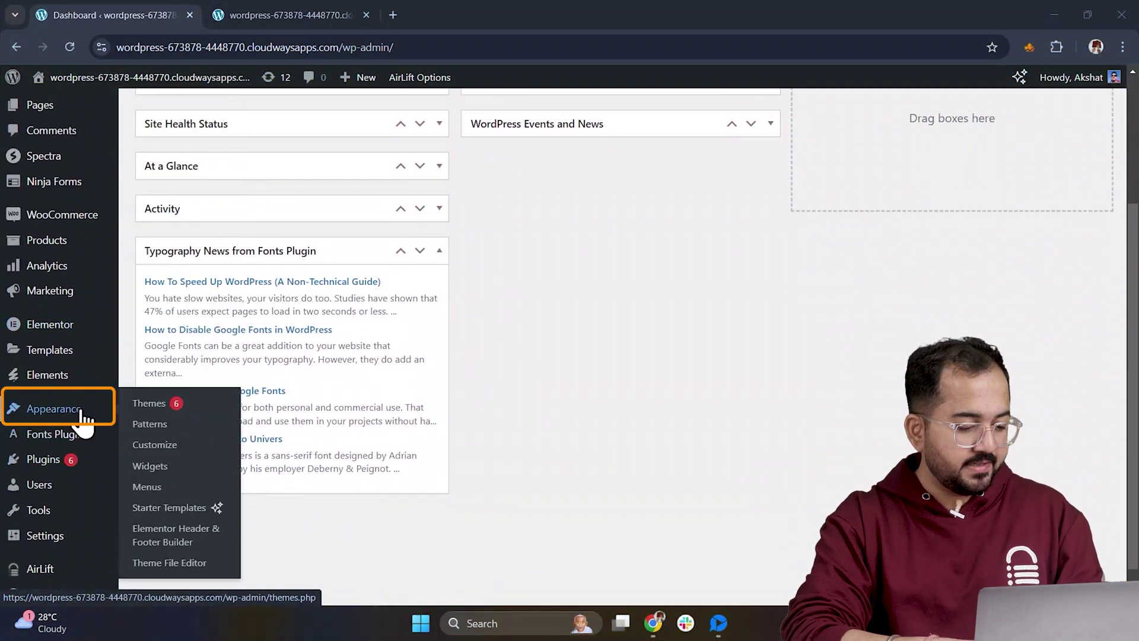
pyautogui.click(147, 486)
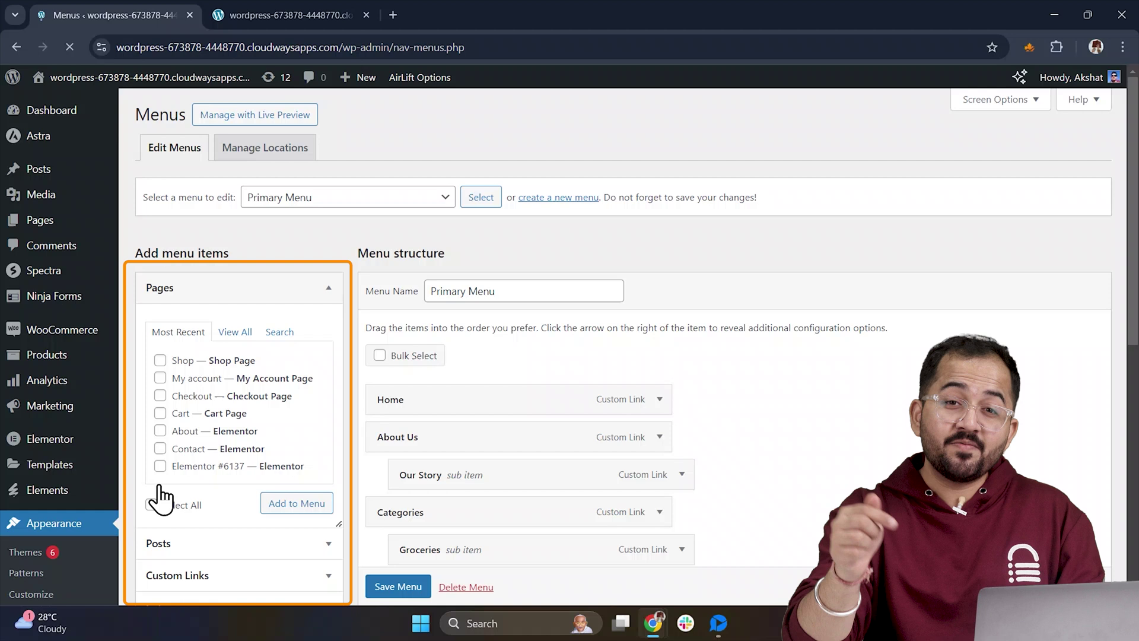
# Expand the Home menu item to review it, then go to the Header & Footer Builder template list.
pyautogui.scroll(-2, 542, 412)
pyautogui.scroll(-3, 542, 412)
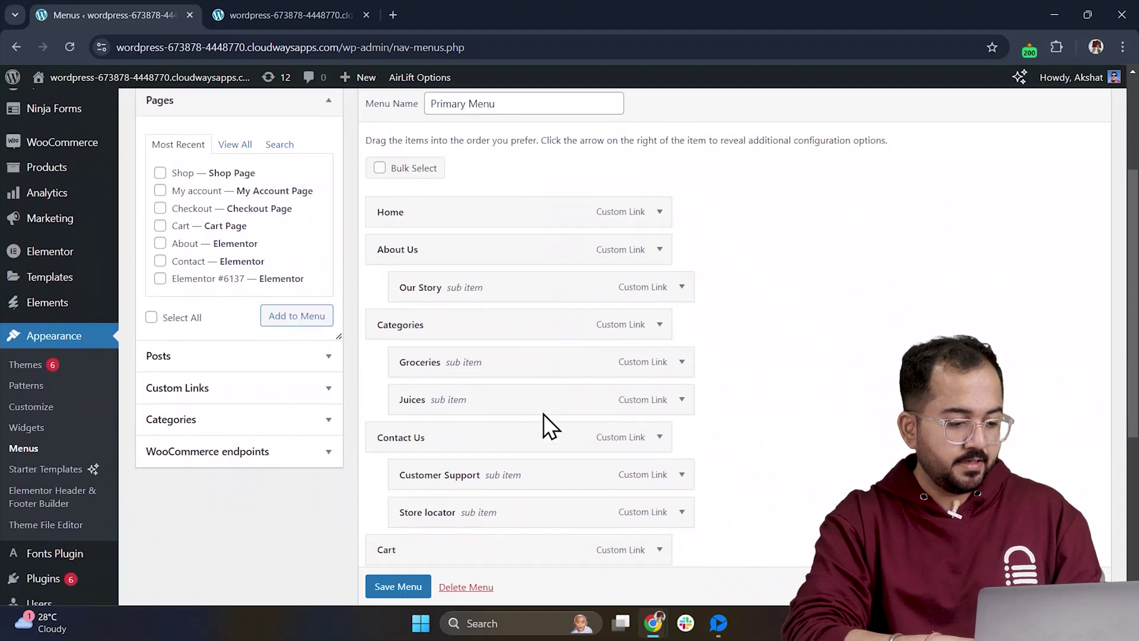
pyautogui.click(657, 183)
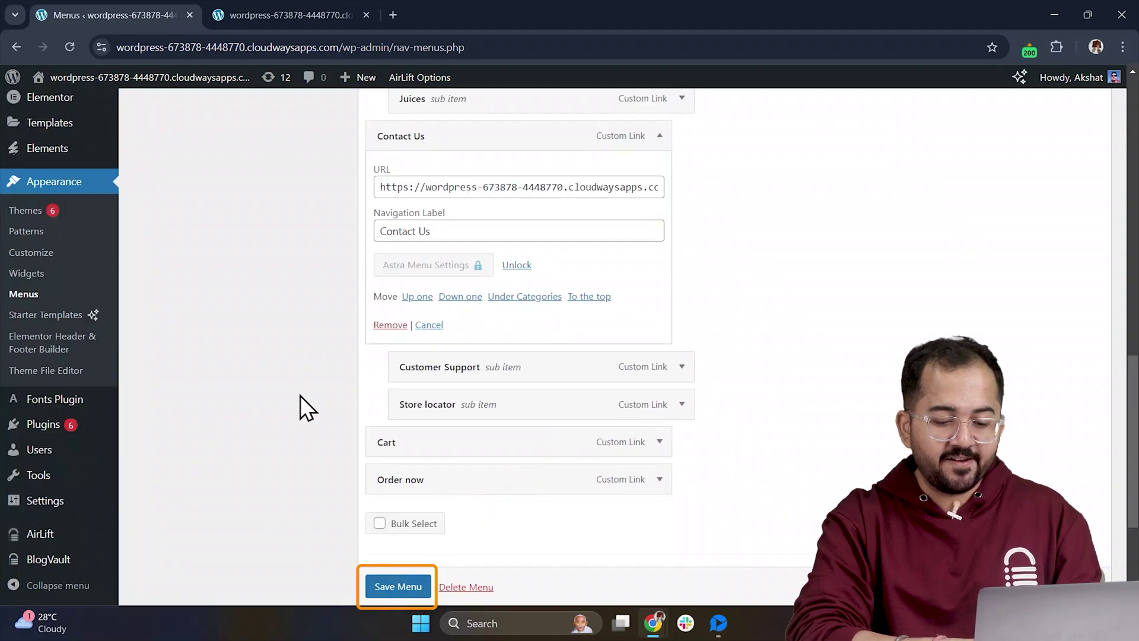
pyautogui.scroll(2, 296, 318)
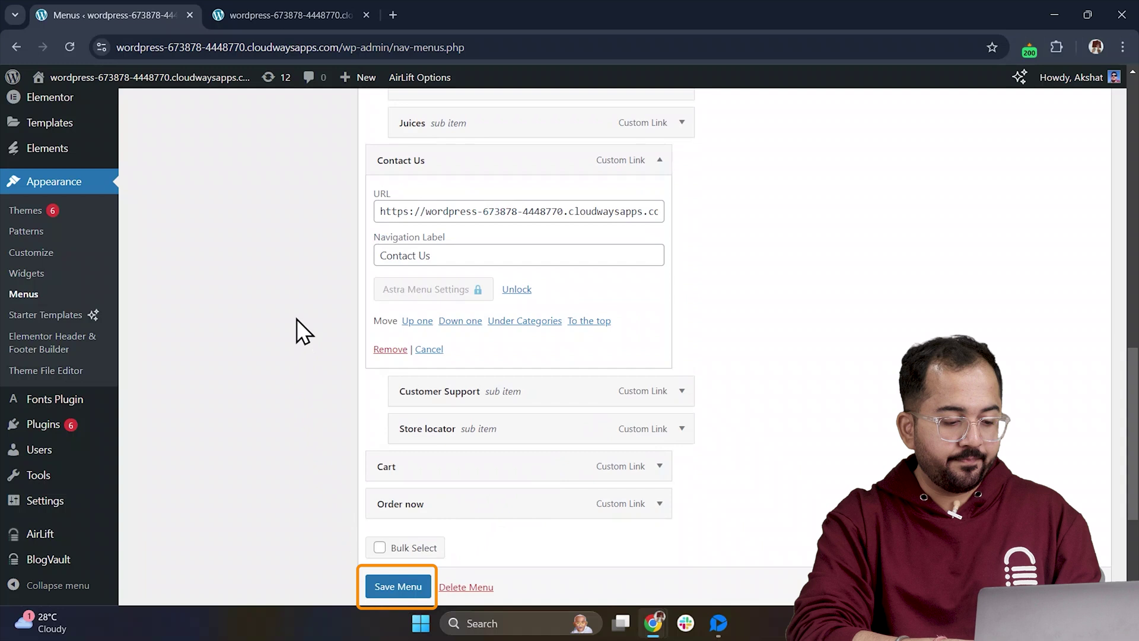
pyautogui.click(43, 486)
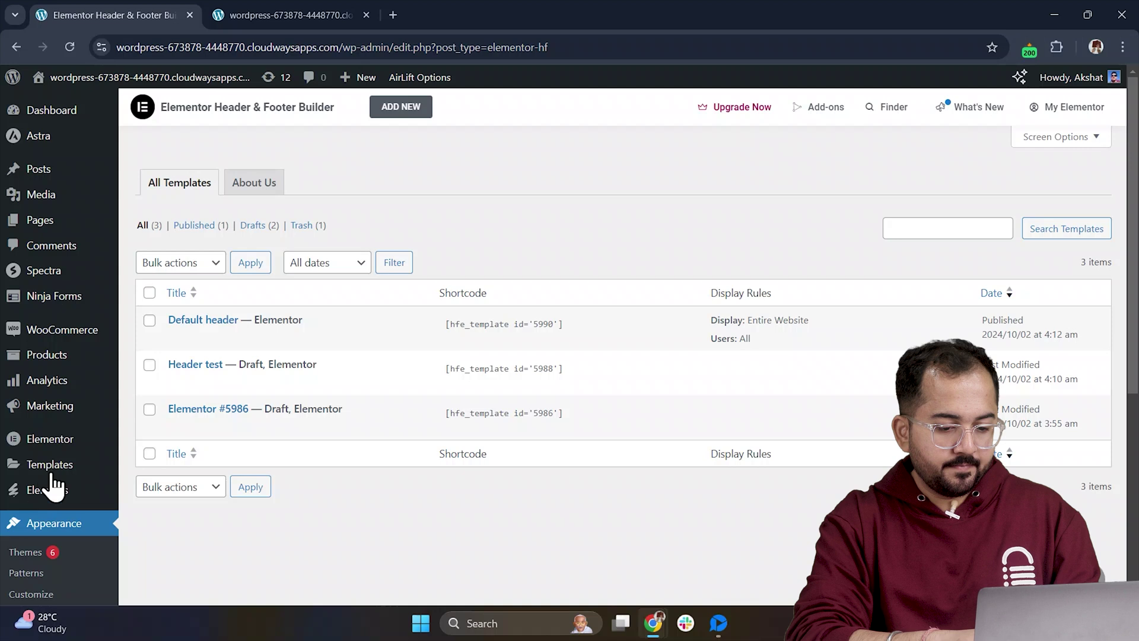
# Start a new template of type Header, displayed on the Entire Website.
pyautogui.click(412, 113)
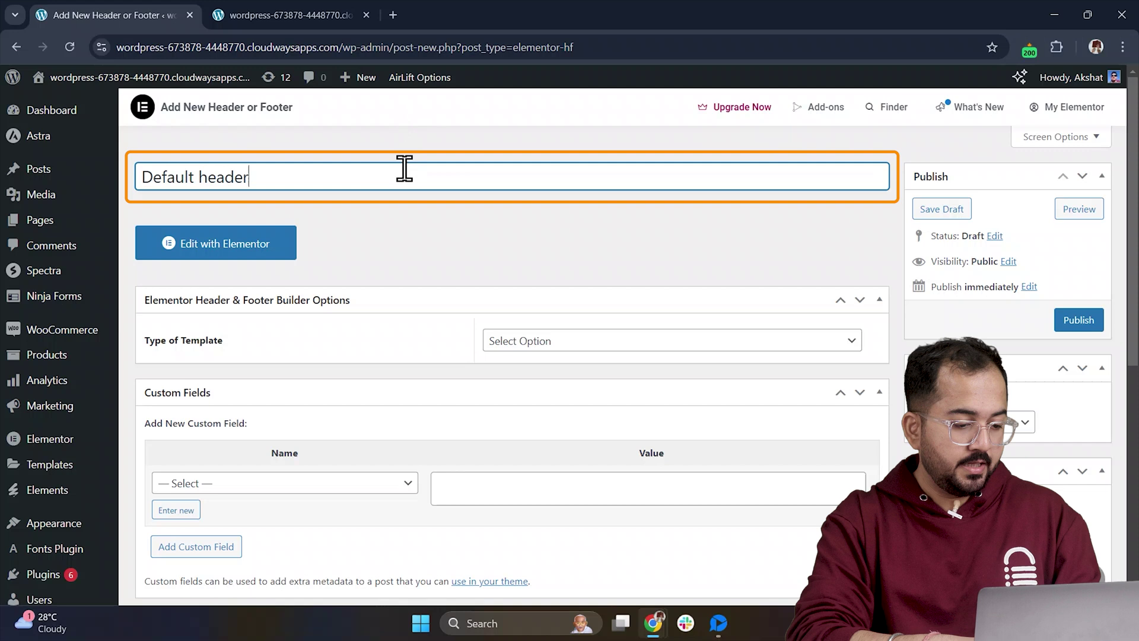
pyautogui.scroll(-2, 622, 267)
pyautogui.click(621, 260)
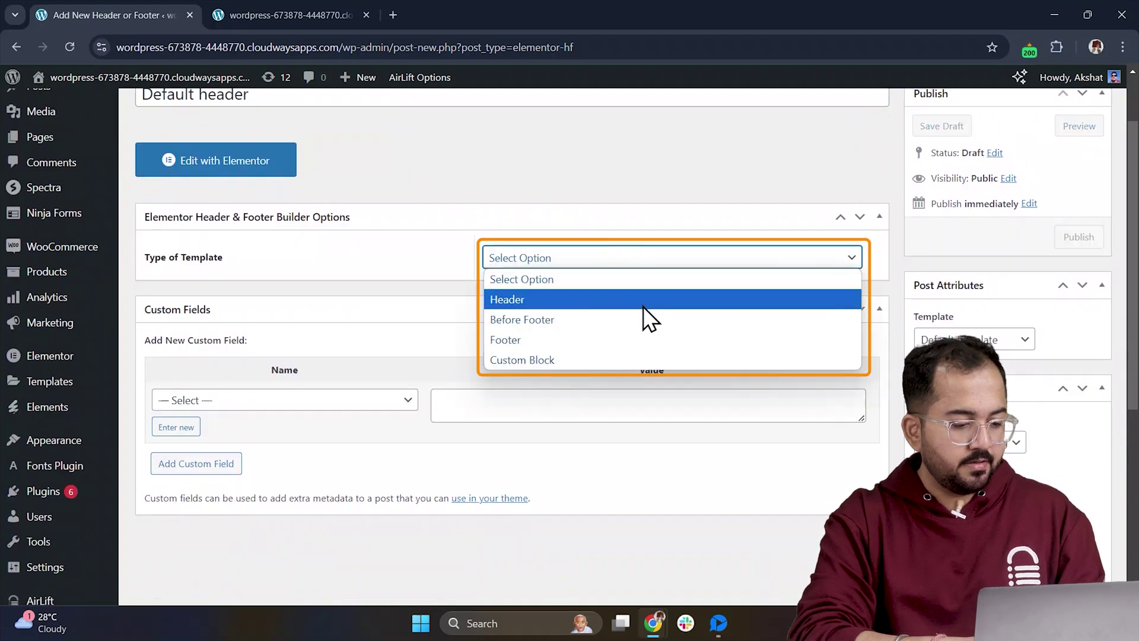
pyautogui.click(643, 300)
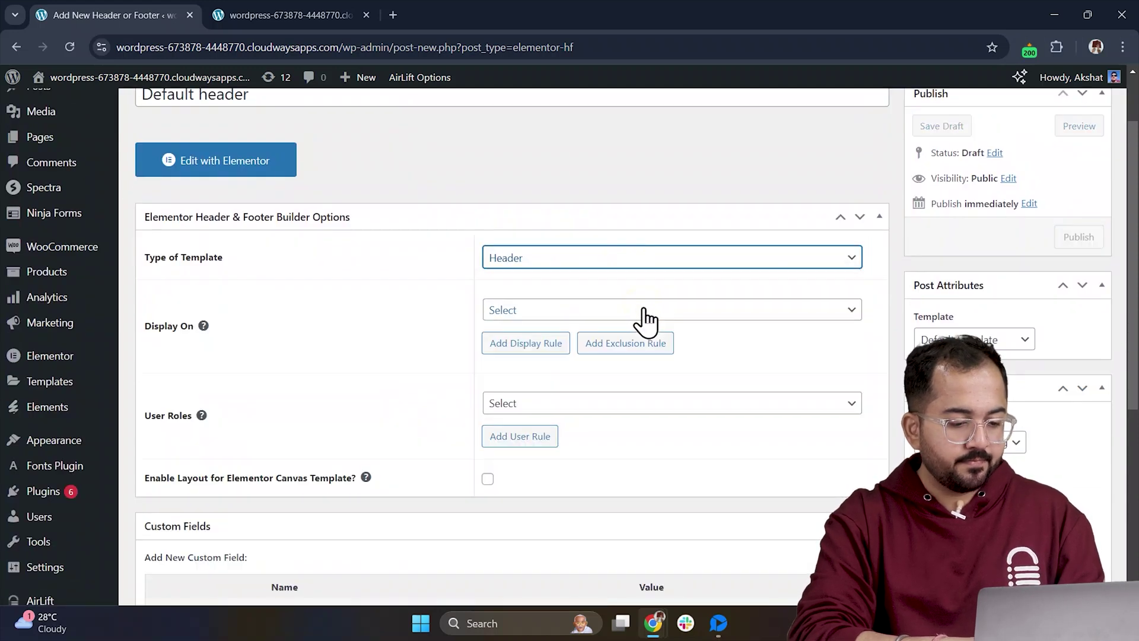
pyautogui.click(648, 312)
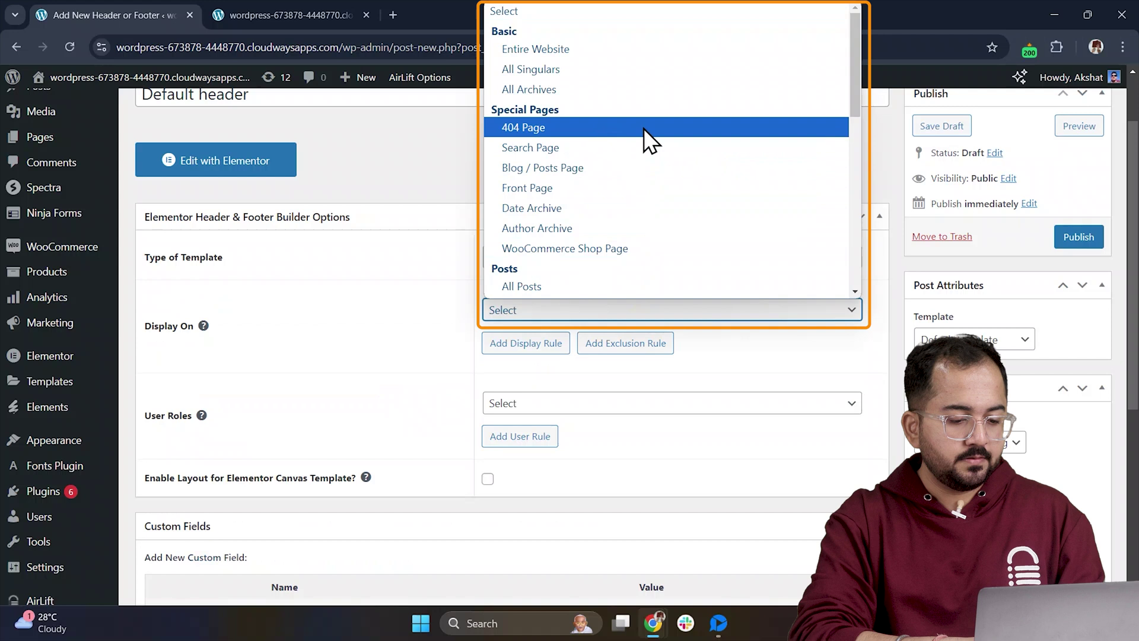
pyautogui.scroll(-6, 648, 120)
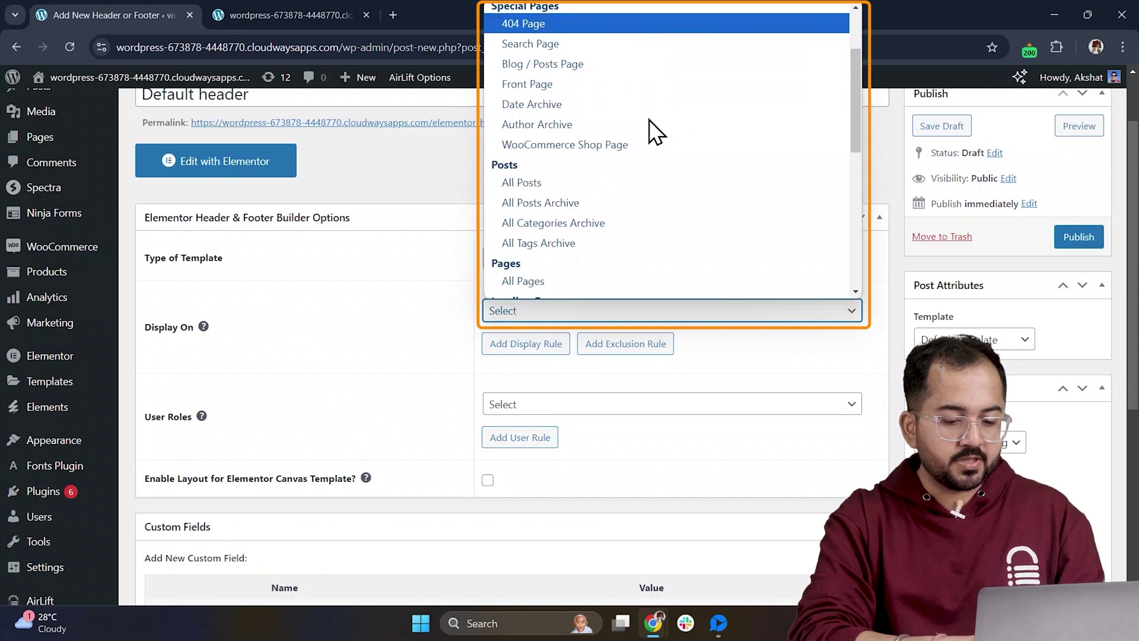
pyautogui.scroll(6, 649, 120)
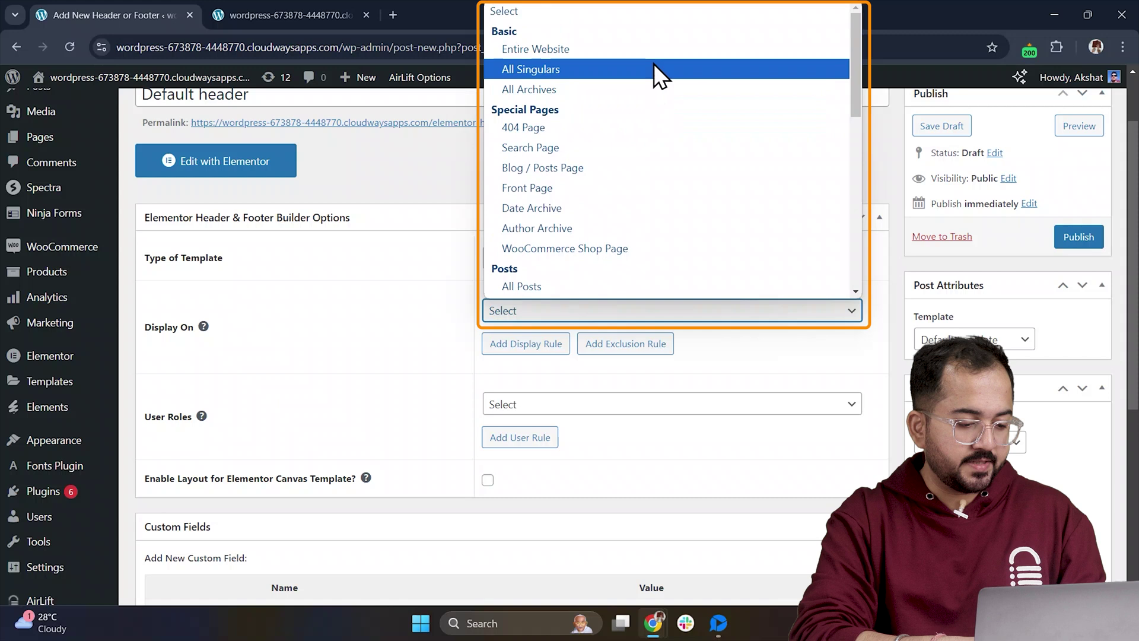
pyautogui.click(653, 55)
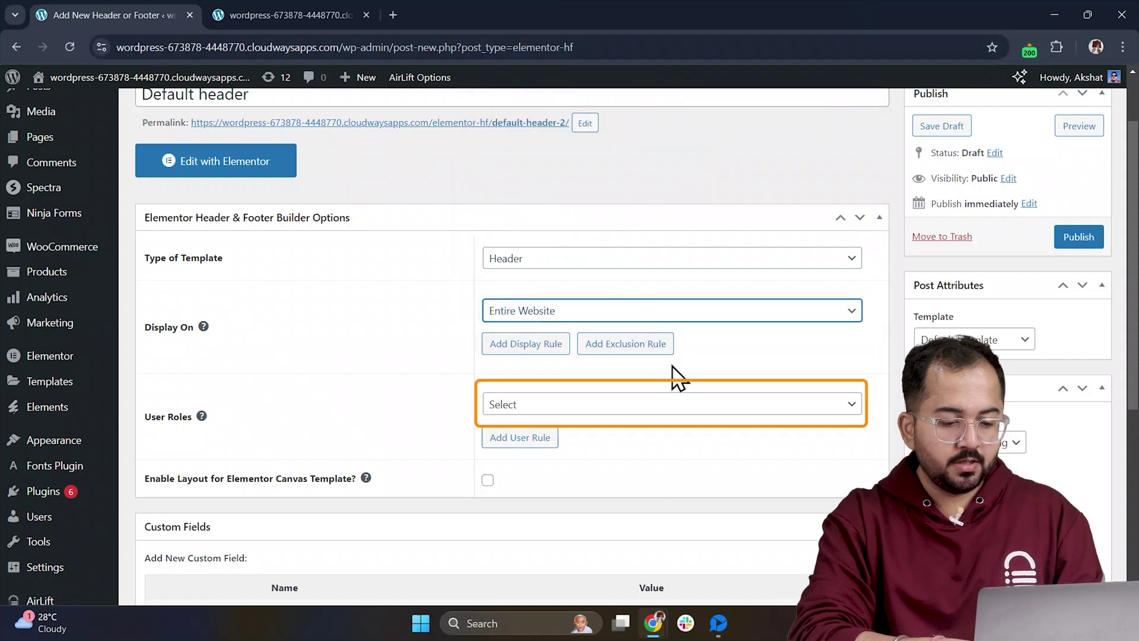
# Show the header to All user roles, save it as a draft, and edit it with Elementor.
pyautogui.click(675, 409)
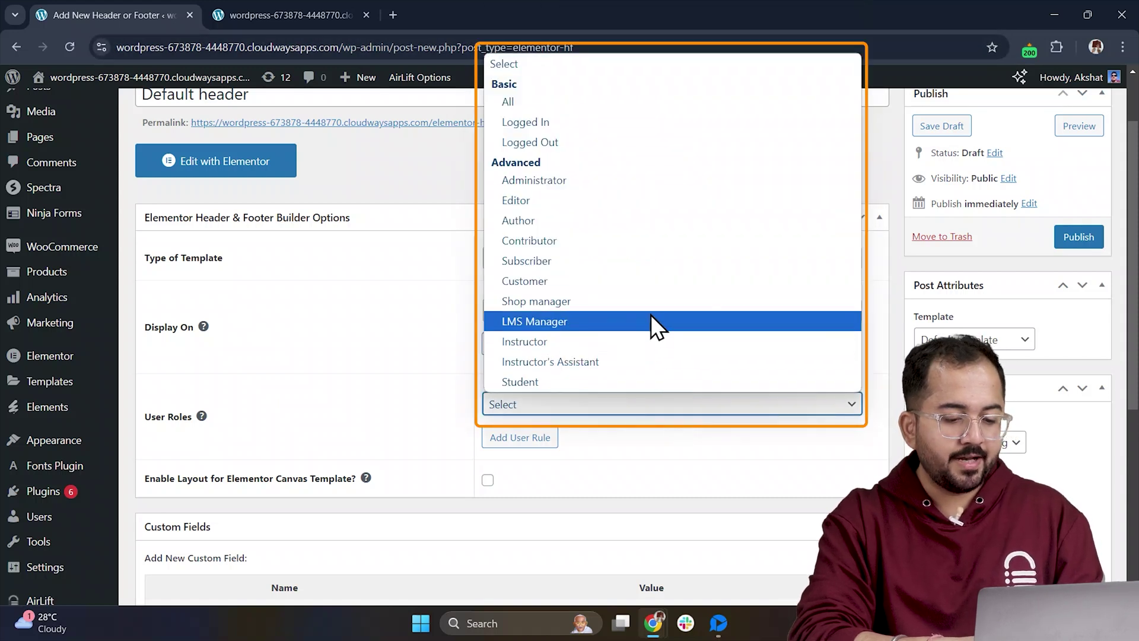
pyautogui.click(621, 109)
pyautogui.scroll(2, 682, 297)
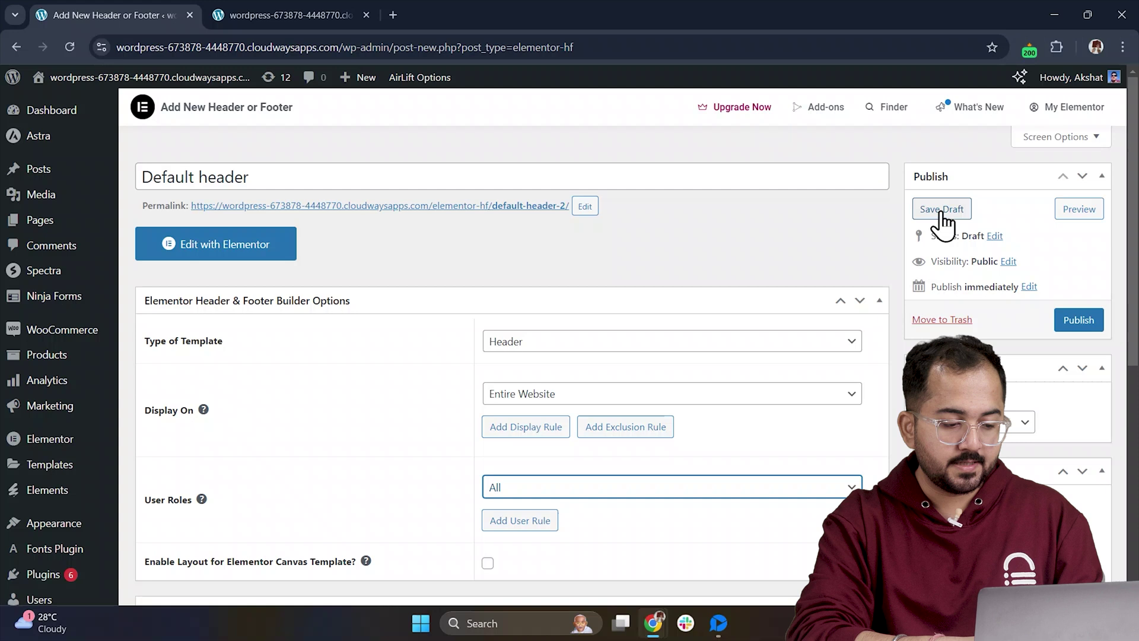
pyautogui.click(948, 215)
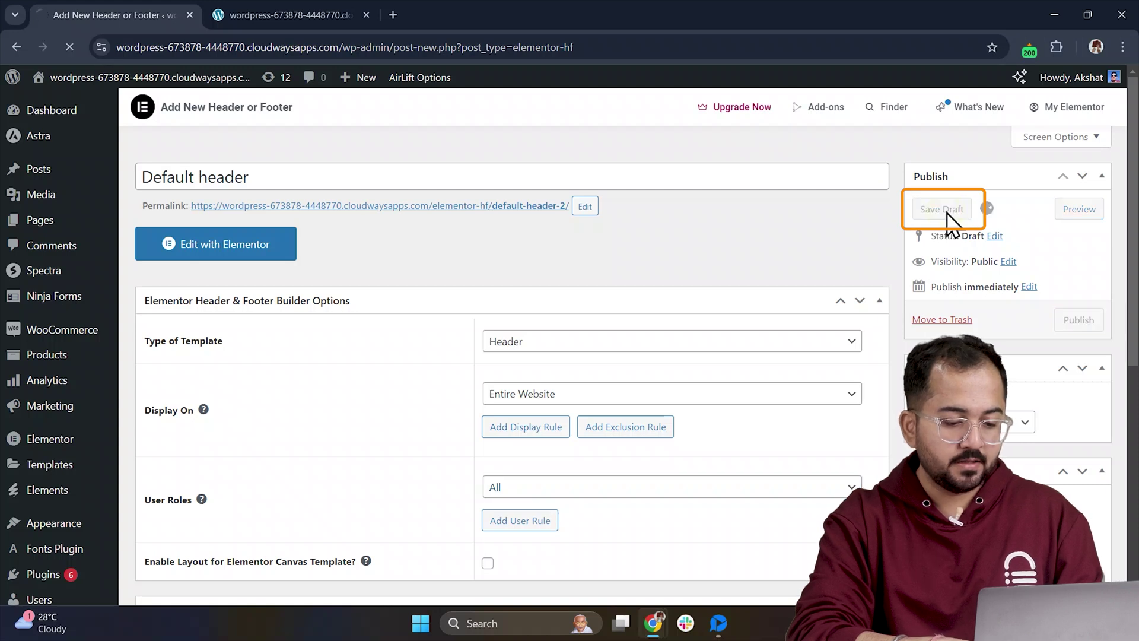
pyautogui.click(245, 297)
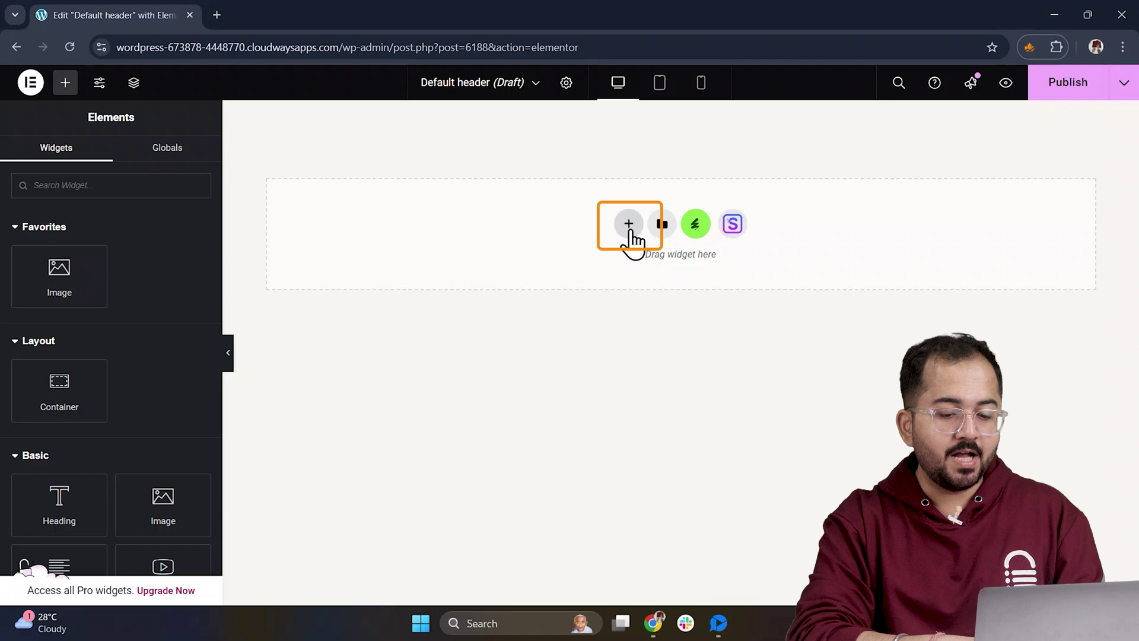
# Add a two-column section to the header and set the left column width to 20.
pyautogui.click(628, 225)
pyautogui.click(635, 268)
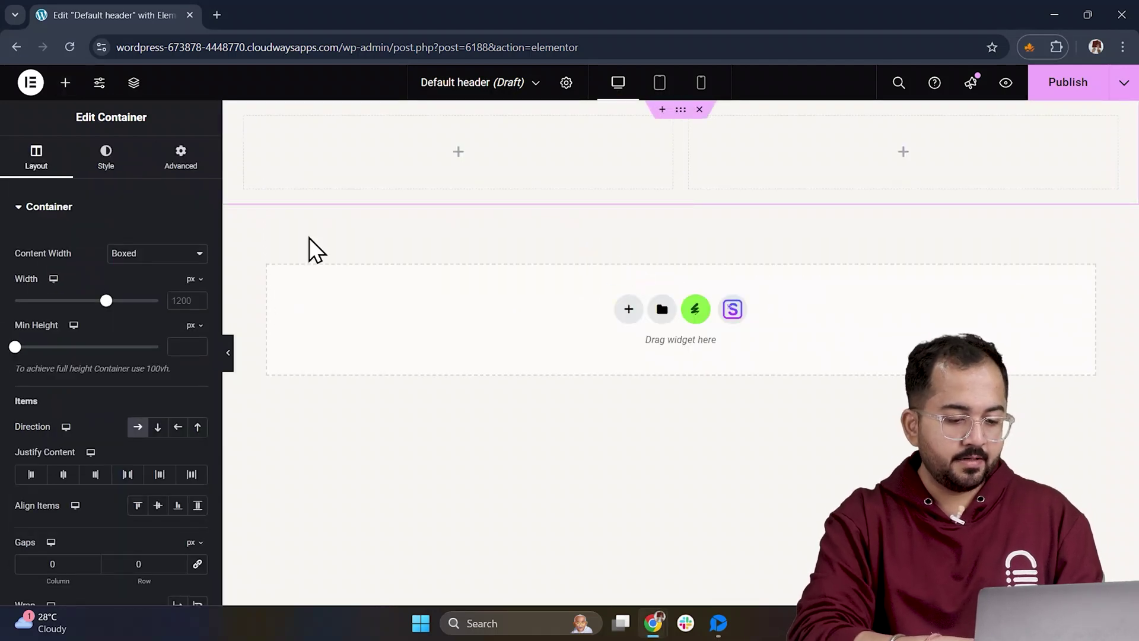
pyautogui.click(244, 121)
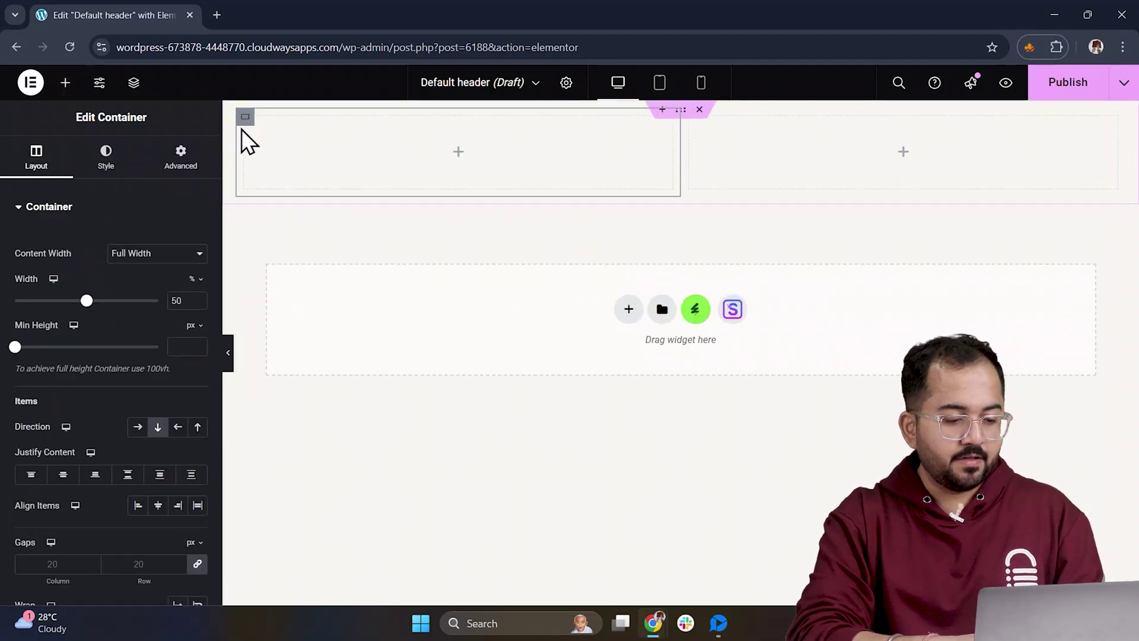
pyautogui.doubleClick(181, 300)
pyautogui.write('20')
# Place the Site Logo in the left column and set its image resolution to Custom.
pyautogui.scroll(-2, 91, 452)
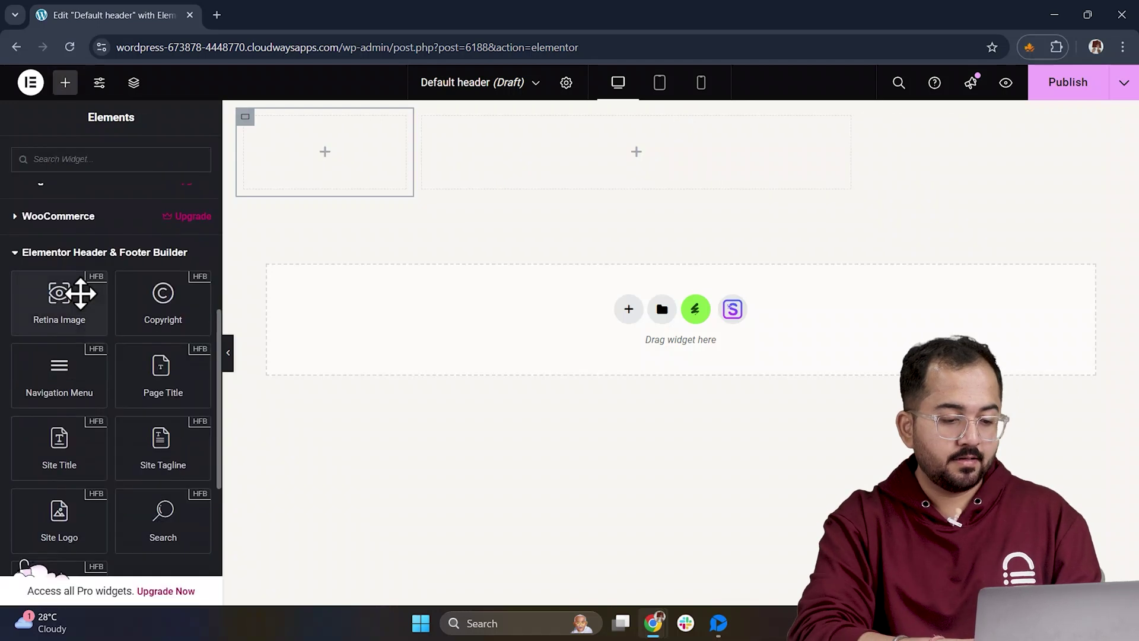
pyautogui.scroll(-2, 80, 293)
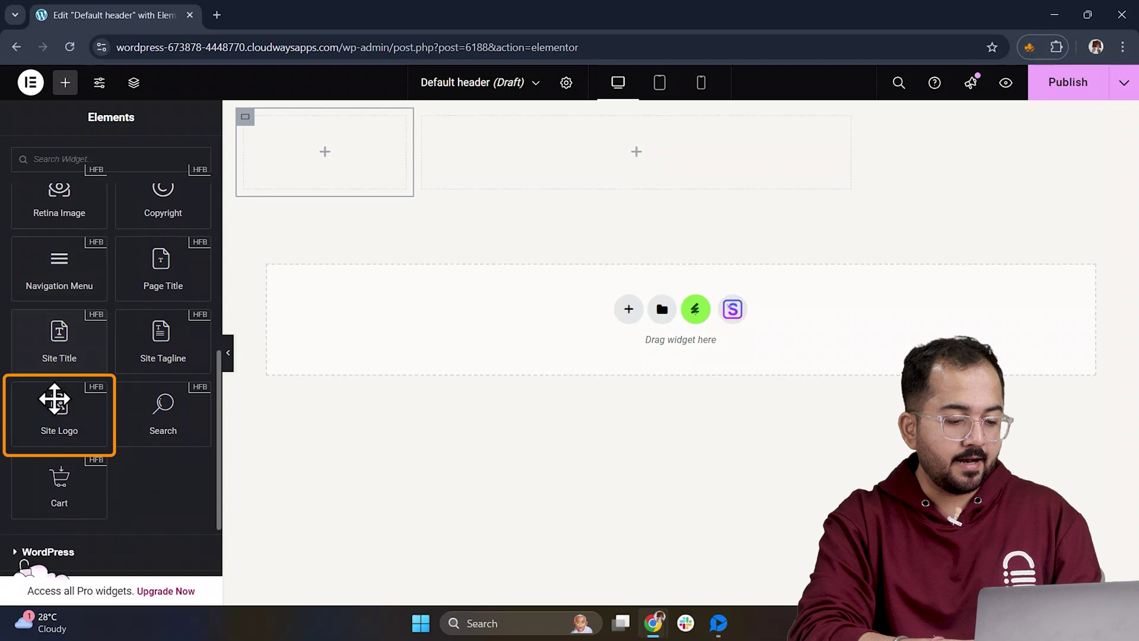
pyautogui.moveTo(52, 405); pyautogui.dragTo(311, 125)
pyautogui.click(166, 268)
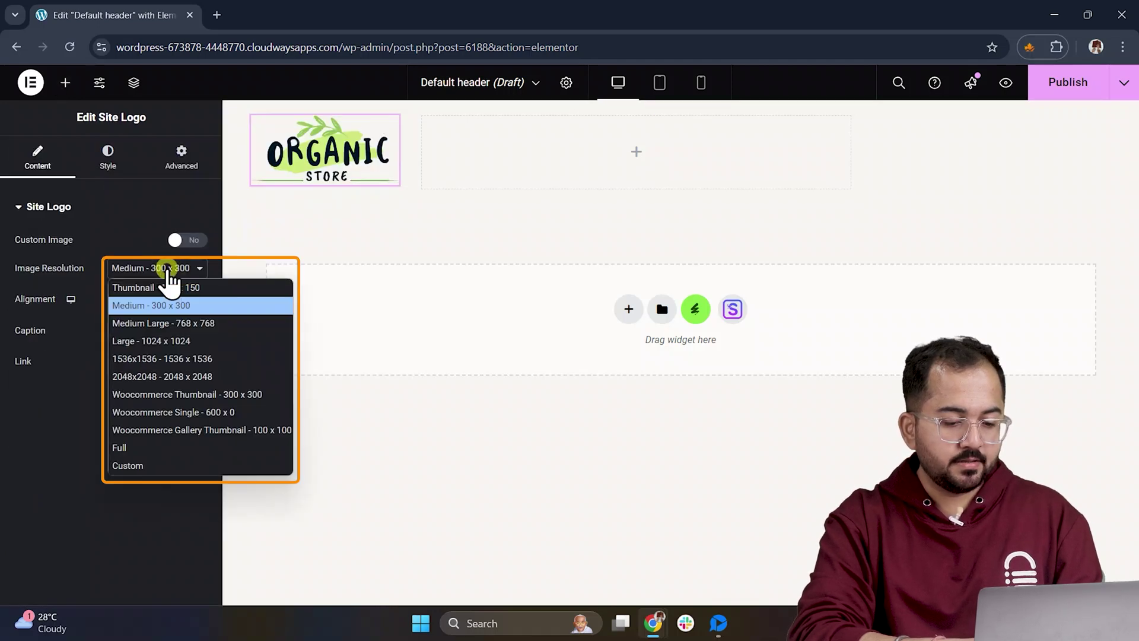
pyautogui.click(170, 464)
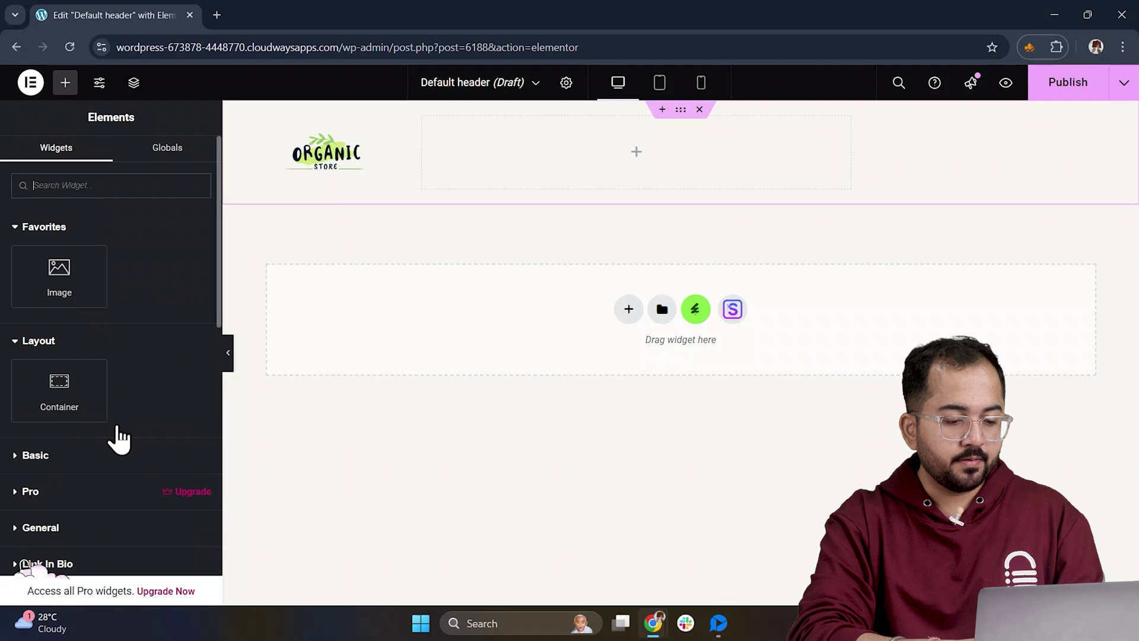
pyautogui.scroll(-5, 118, 439)
pyautogui.scroll(-4, 118, 433)
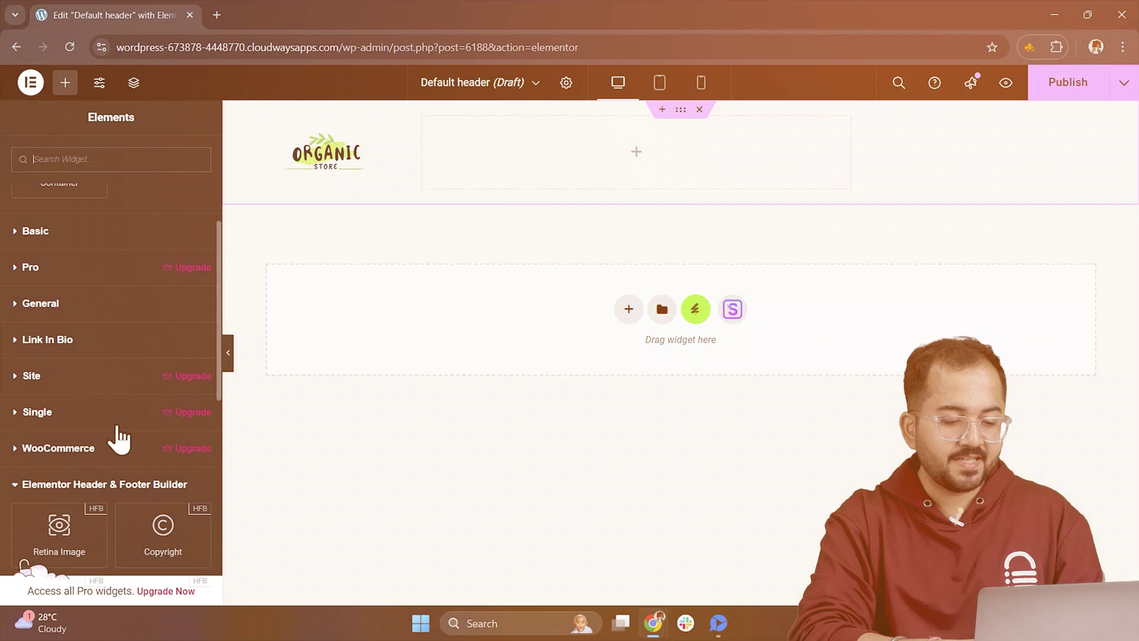
# Add a Navigation Menu showing Primary Menu, last item as a button, widened to fit ORDER NOW.
pyautogui.scroll(-5, 116, 433)
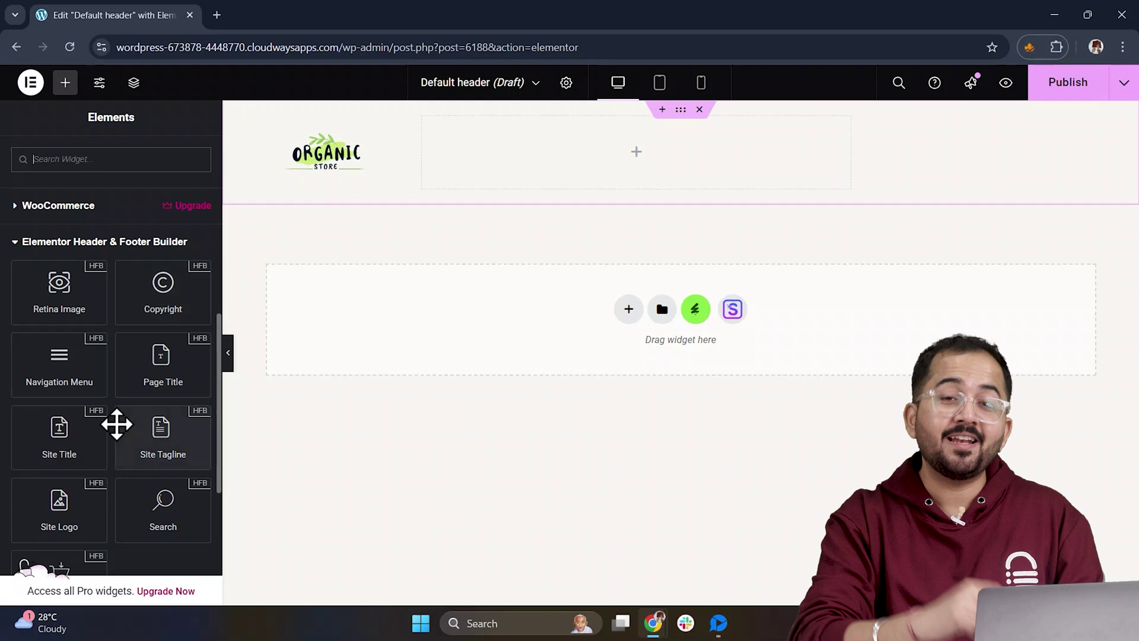
pyautogui.moveTo(65, 362); pyautogui.dragTo(674, 151)
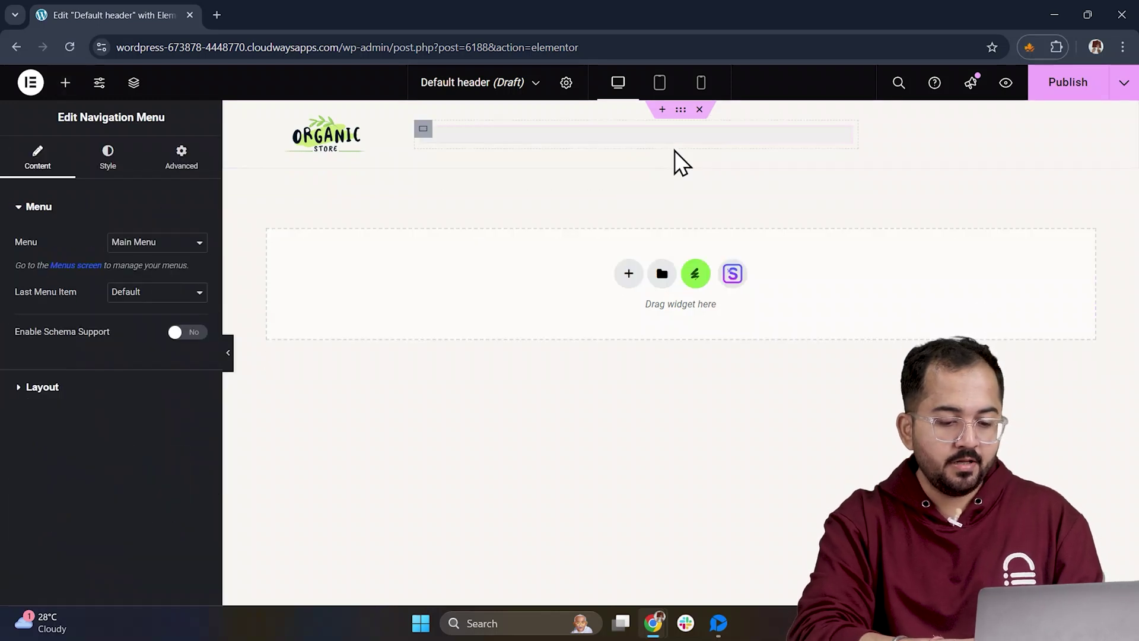
pyautogui.click(184, 244)
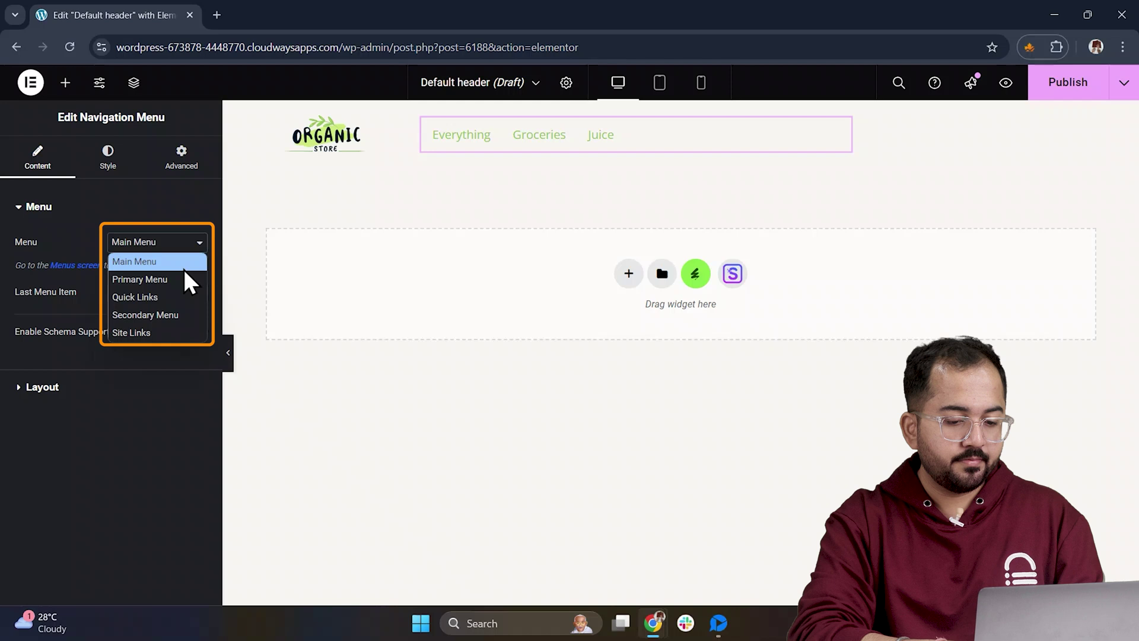
pyautogui.click(184, 279)
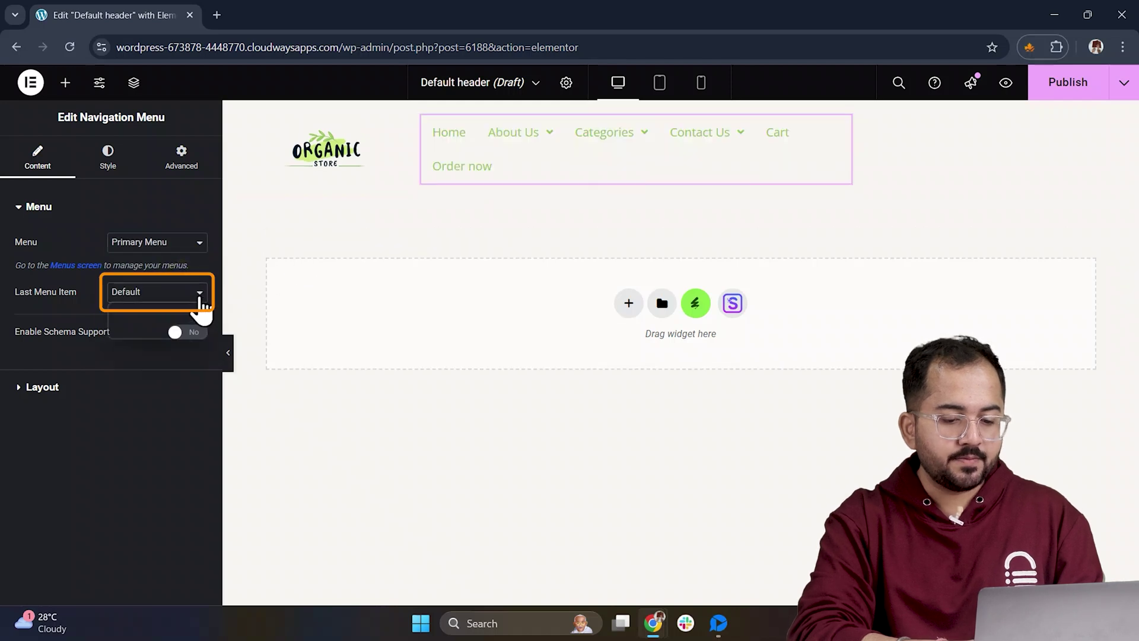
pyautogui.click(192, 331)
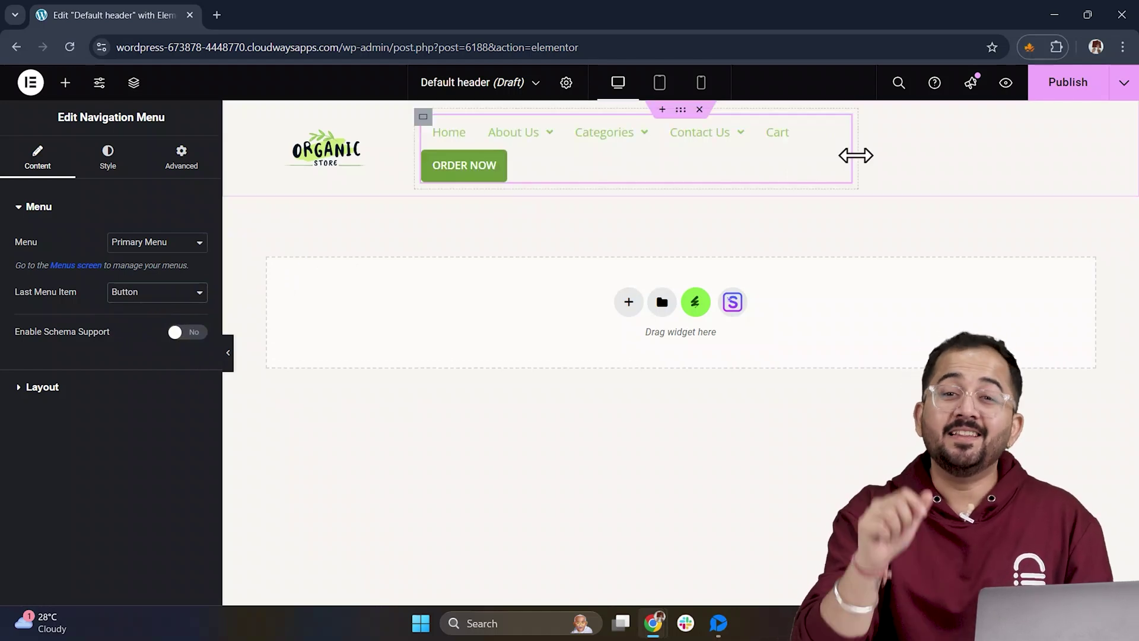
pyautogui.moveTo(891, 152); pyautogui.dragTo(942, 147)
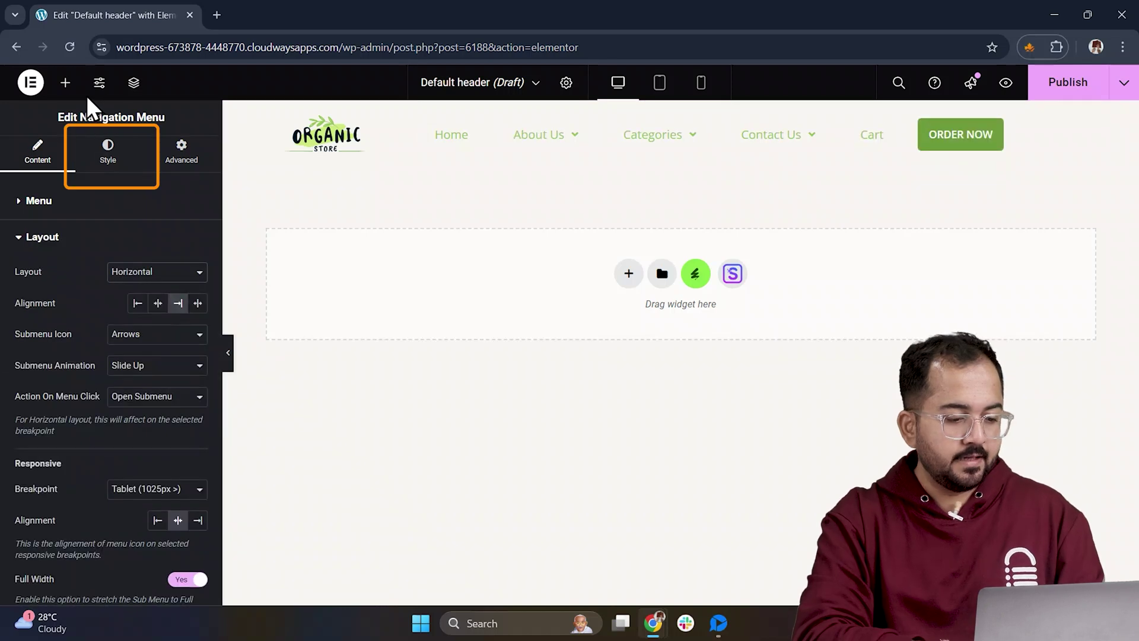
# Give the menu links an Underline hover effect and open the menu text colour picker.
pyautogui.click(108, 155)
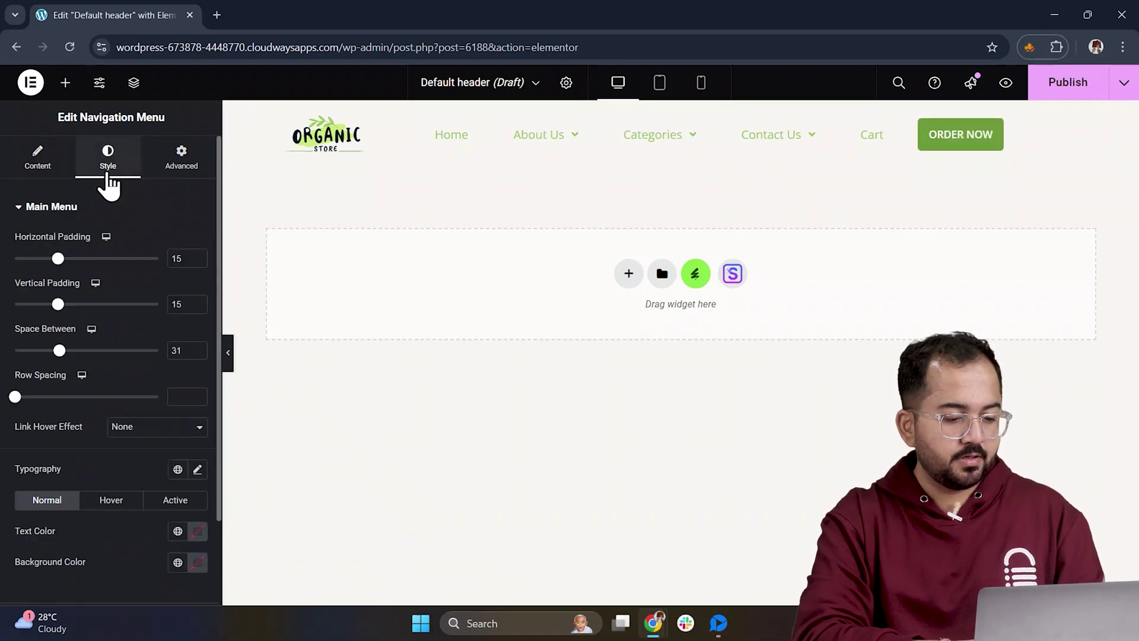
pyautogui.scroll(-2, 128, 226)
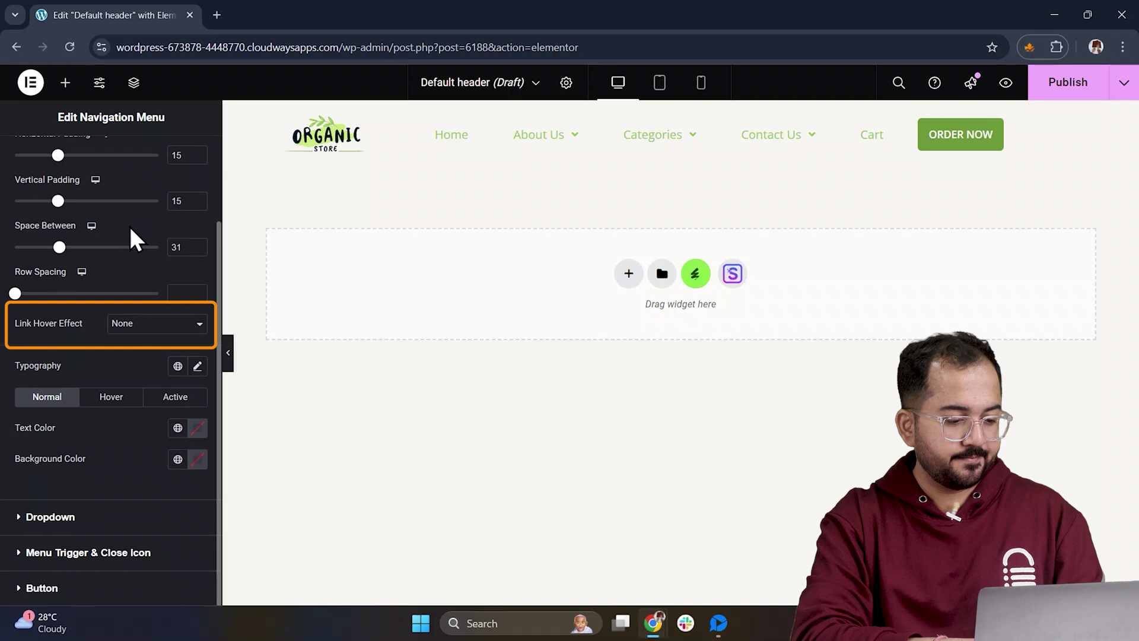
pyautogui.click(138, 322)
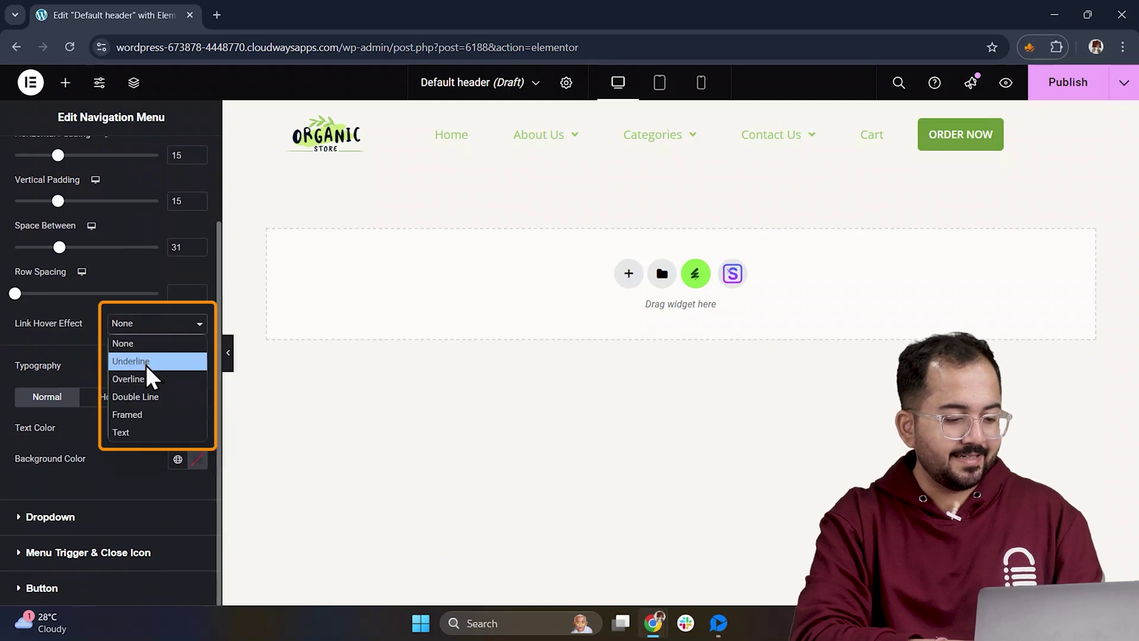
pyautogui.click(146, 363)
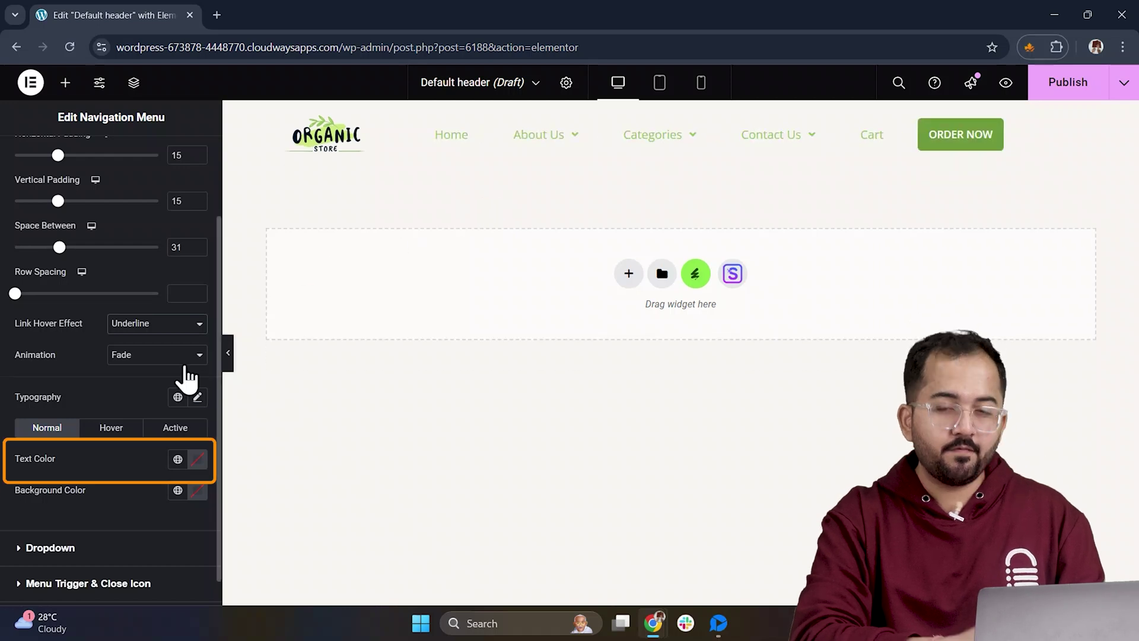
pyautogui.moveTo(733, 148)
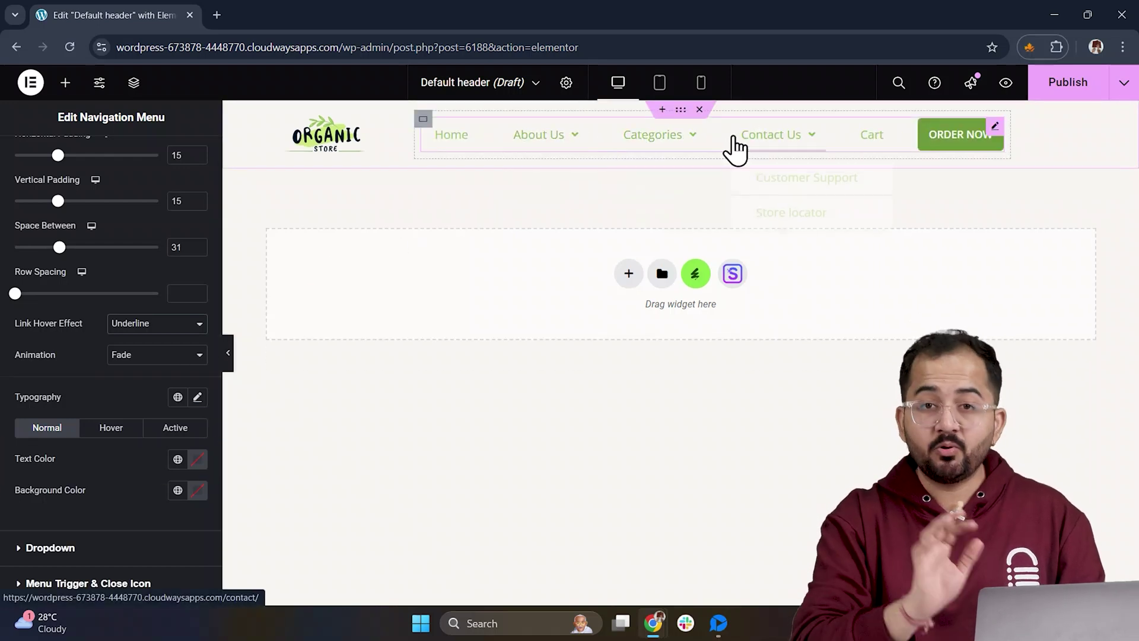
pyautogui.scroll(-1, 157, 378)
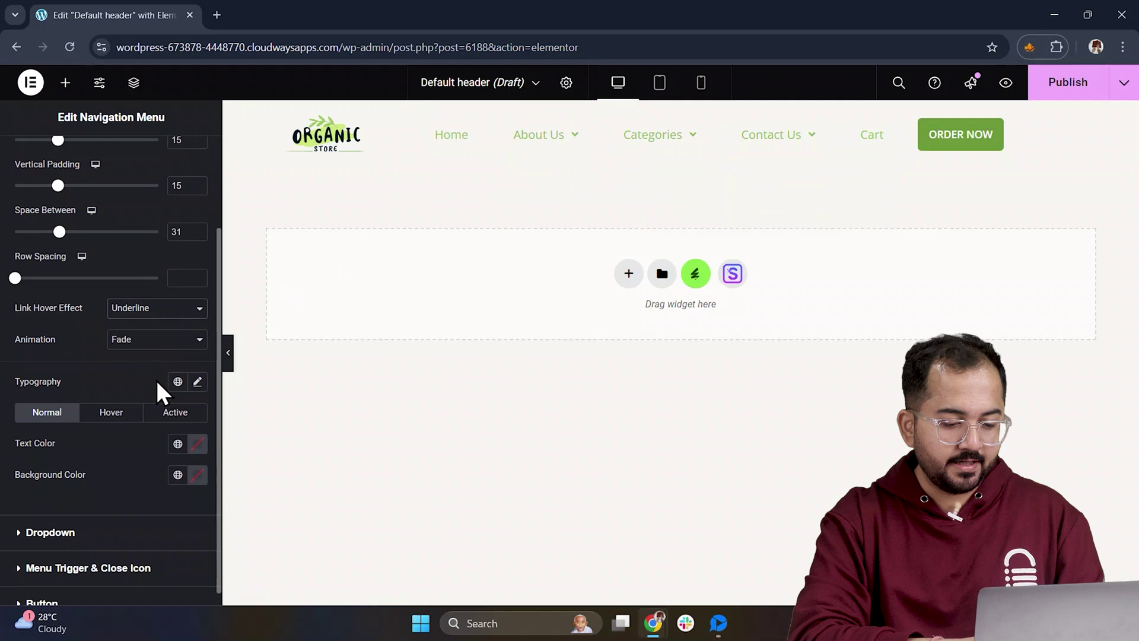
pyautogui.click(198, 428)
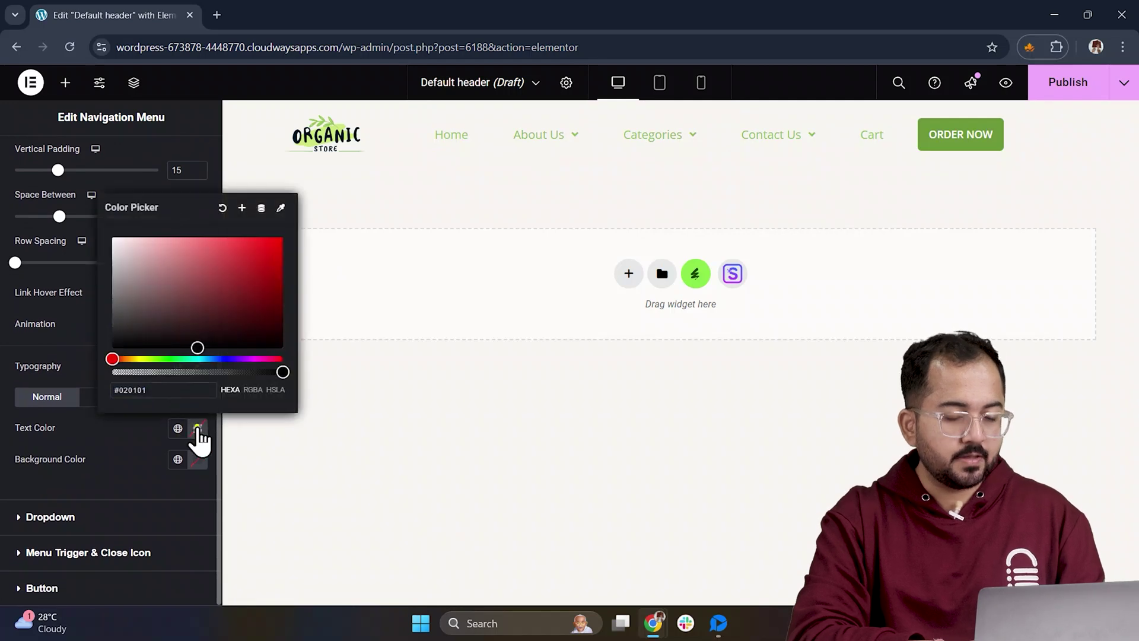
pyautogui.click(196, 432)
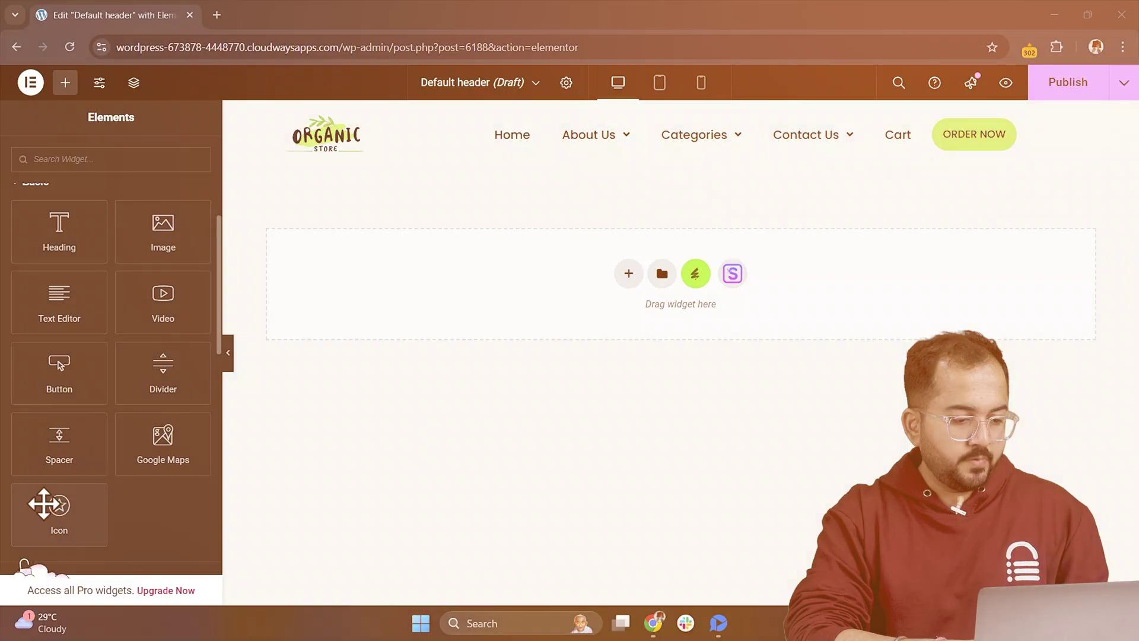
# Add a search Icon widget to the header container and change the container's direction so it sits below the menu.
pyautogui.moveTo(44, 506); pyautogui.dragTo(721, 142)
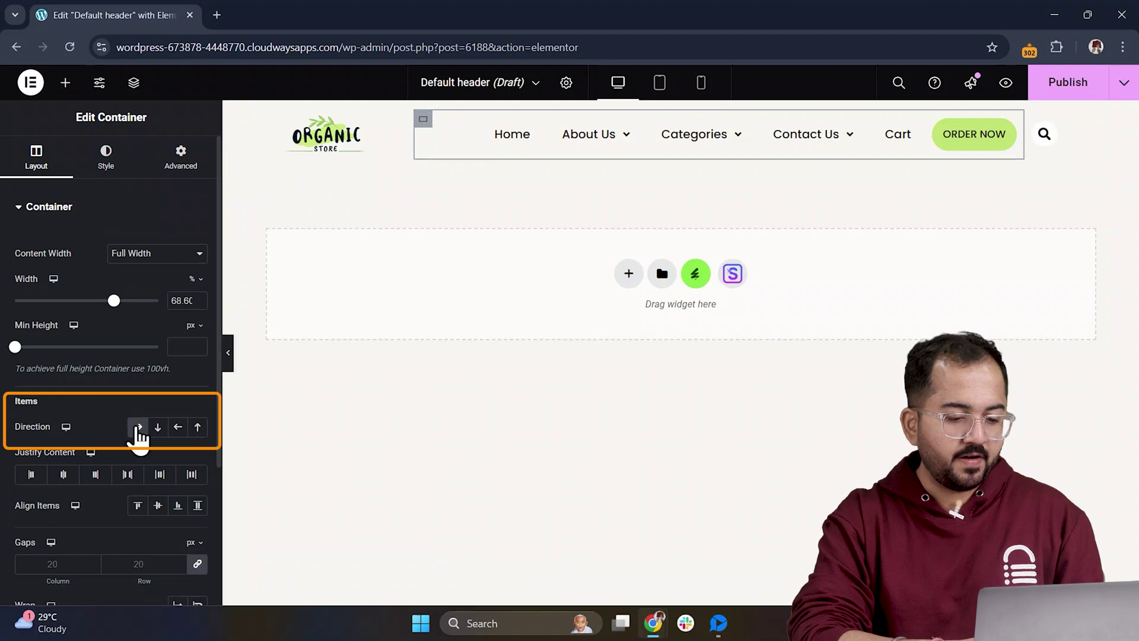
pyautogui.click(138, 427)
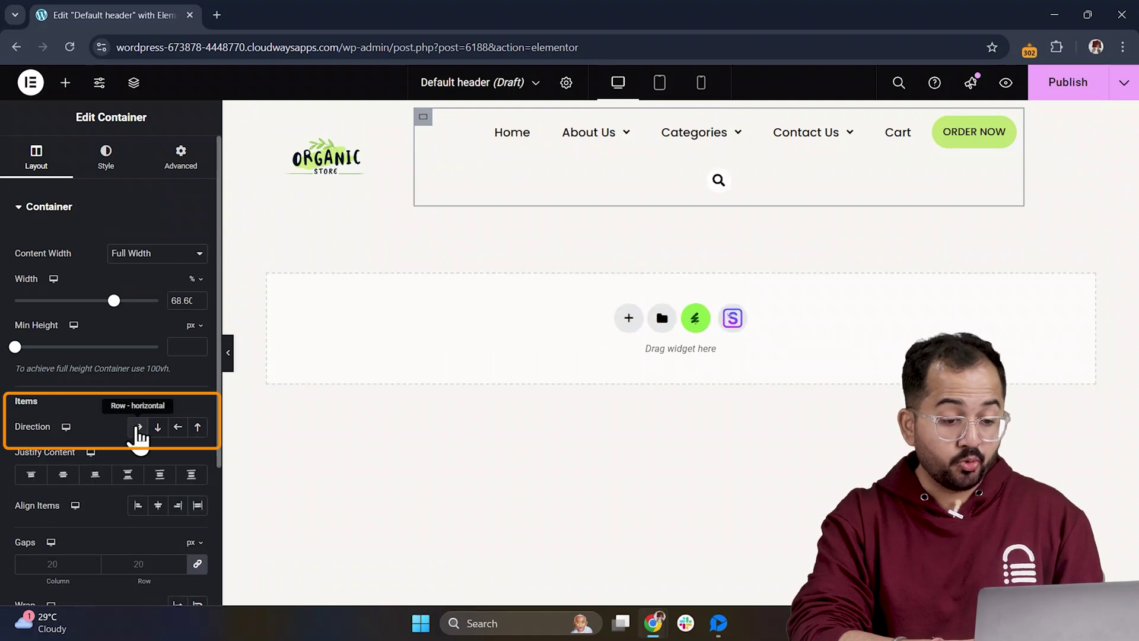
pyautogui.click(66, 82)
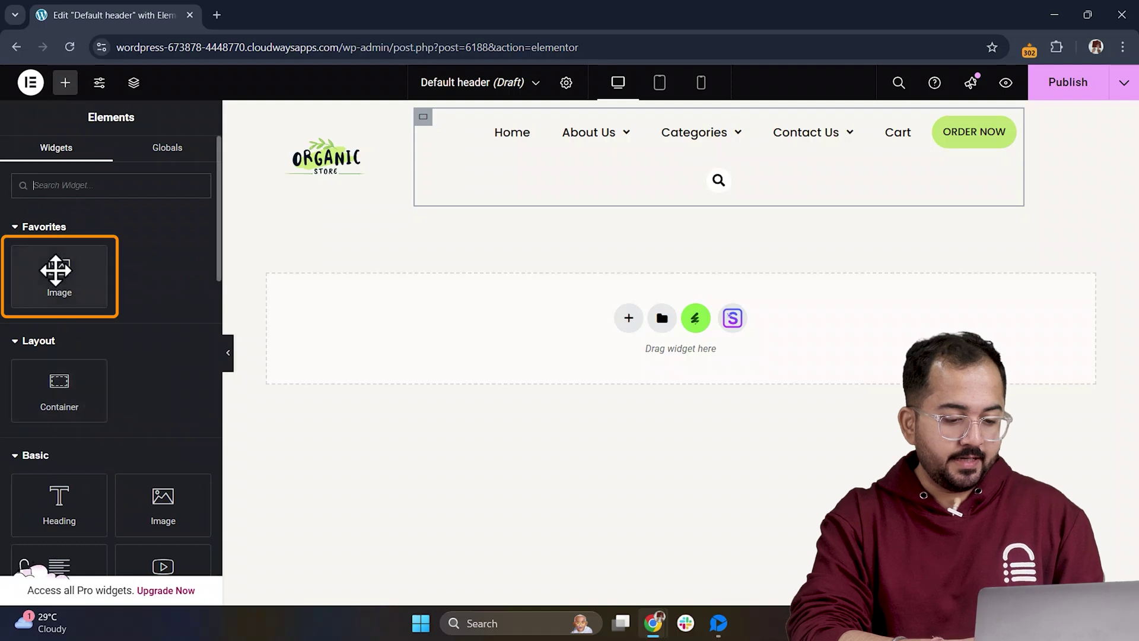
# Add a profile Image widget sized custom 45×45, linked by custom URL to the my-account page.
pyautogui.moveTo(56, 269); pyautogui.dragTo(735, 179)
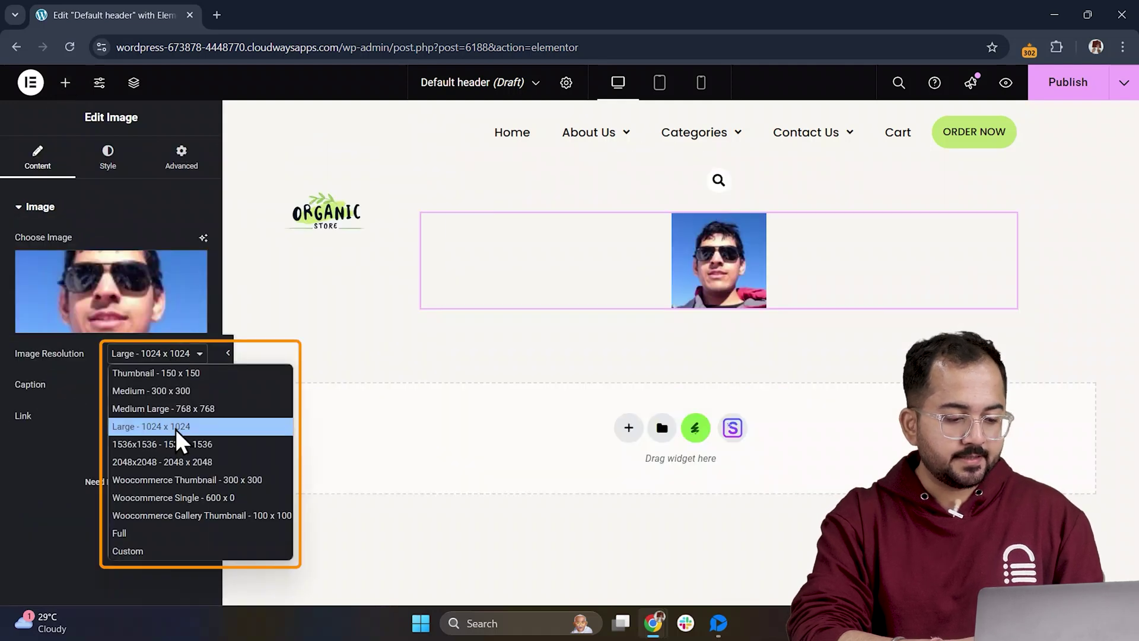
pyautogui.click(169, 546)
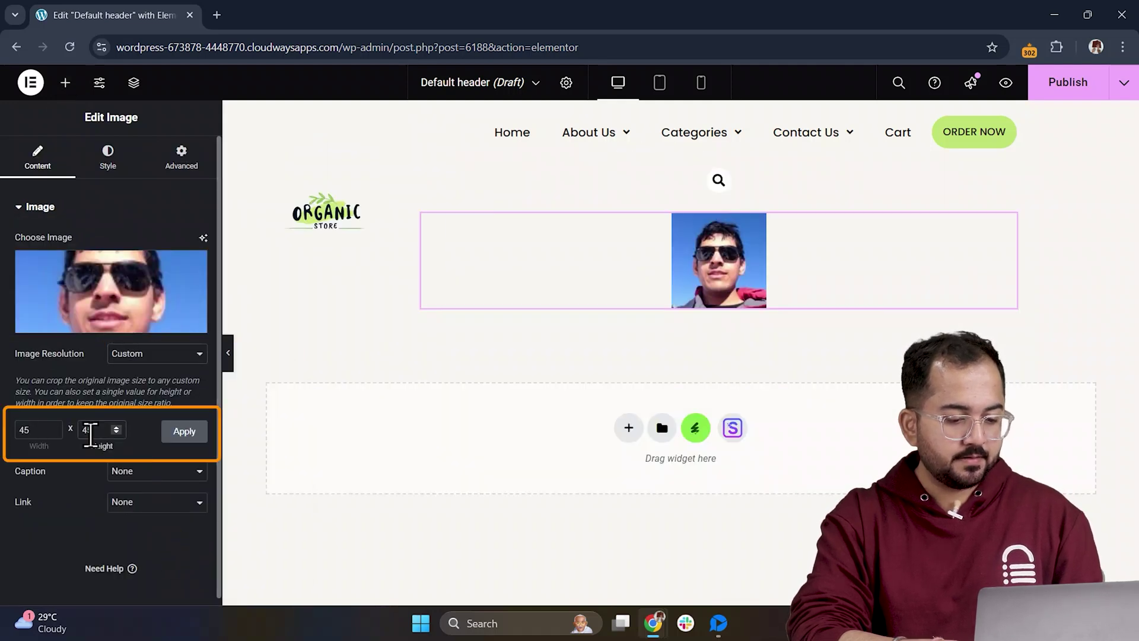
pyautogui.click(90, 435)
pyautogui.write('45')
pyautogui.click(185, 431)
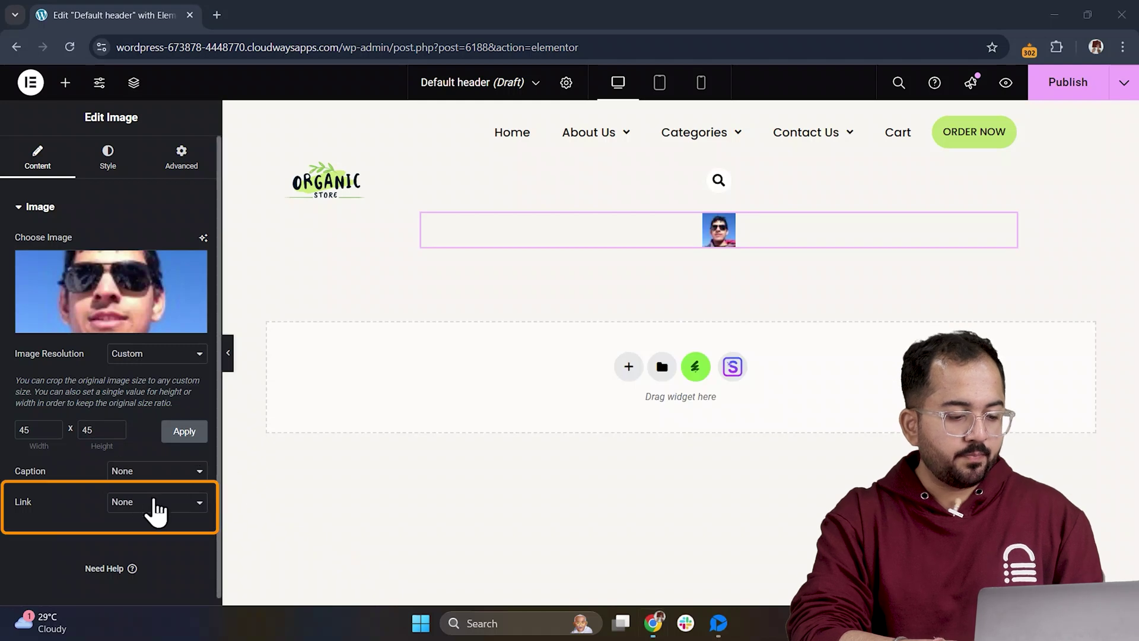
pyautogui.click(155, 506)
pyautogui.click(159, 553)
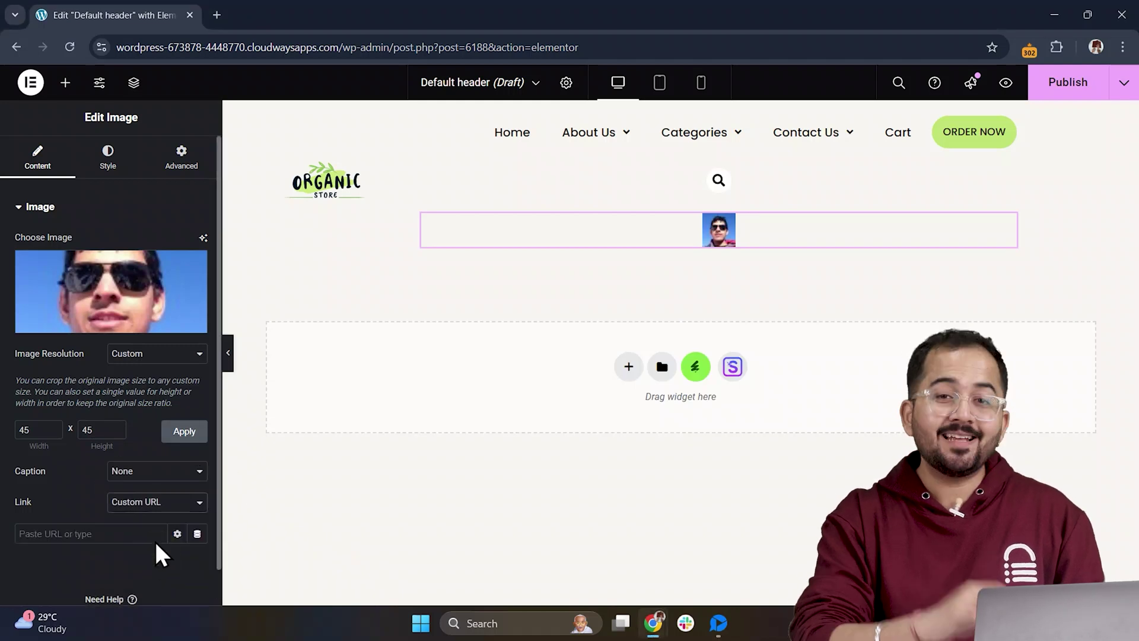
pyautogui.click(134, 533)
pyautogui.write('https://wordpress-673878-4448770.cloudwaysapps.com/my-account-2')
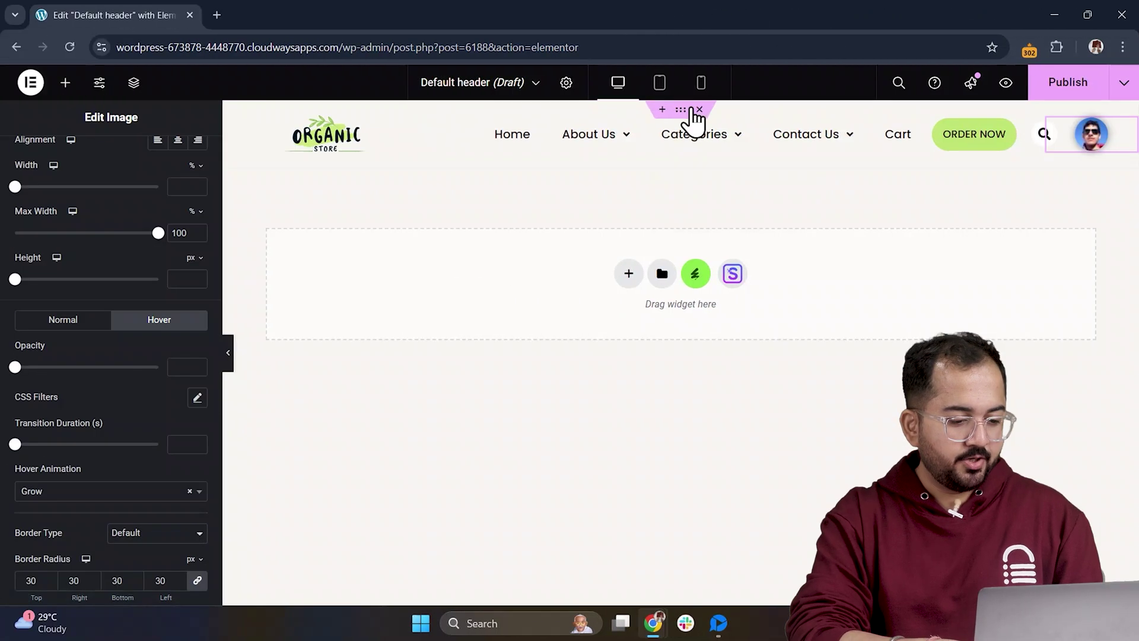
# Give the header container a classic leafy watercolour background image from the Media Library, then publish.
pyautogui.click(680, 112)
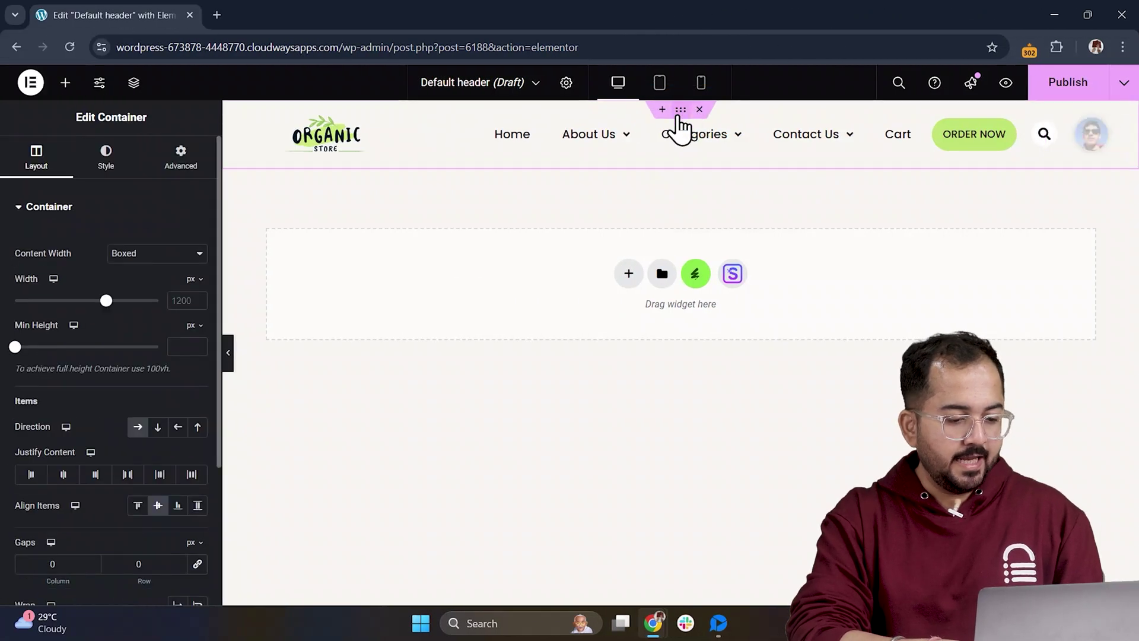
pyautogui.click(102, 159)
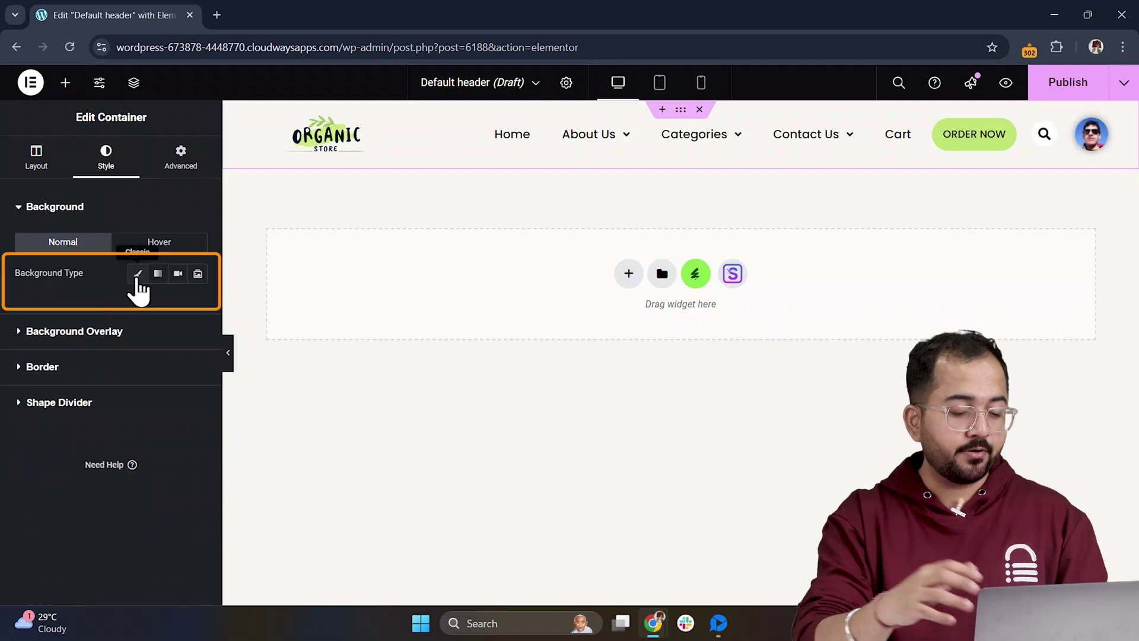
pyautogui.click(134, 276)
pyautogui.click(145, 376)
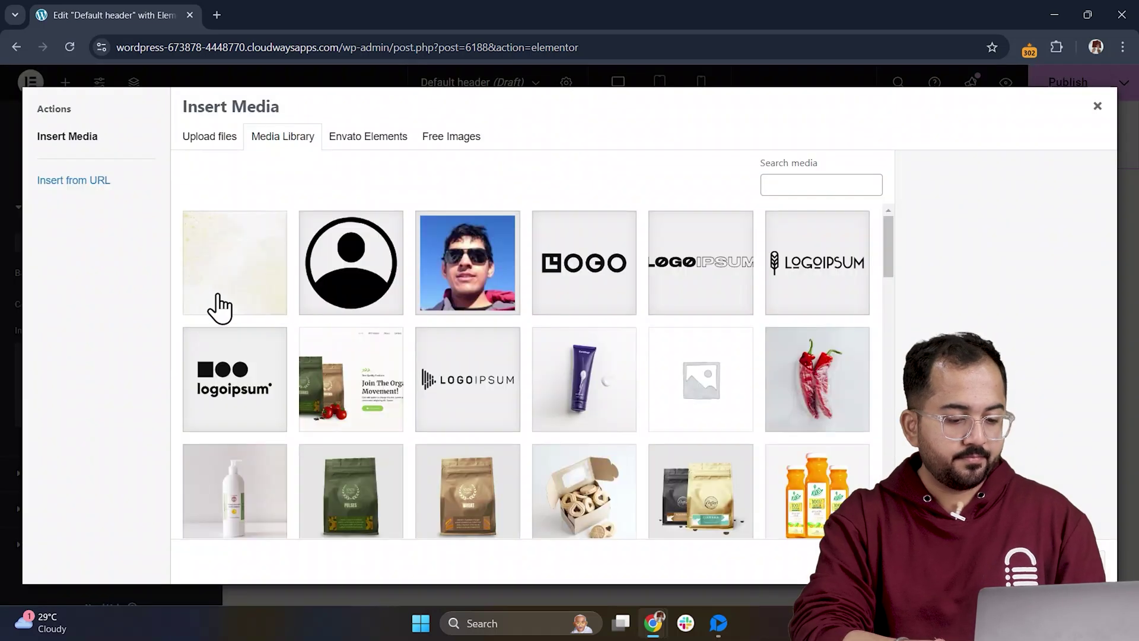
pyautogui.click(219, 308)
pyautogui.click(1105, 569)
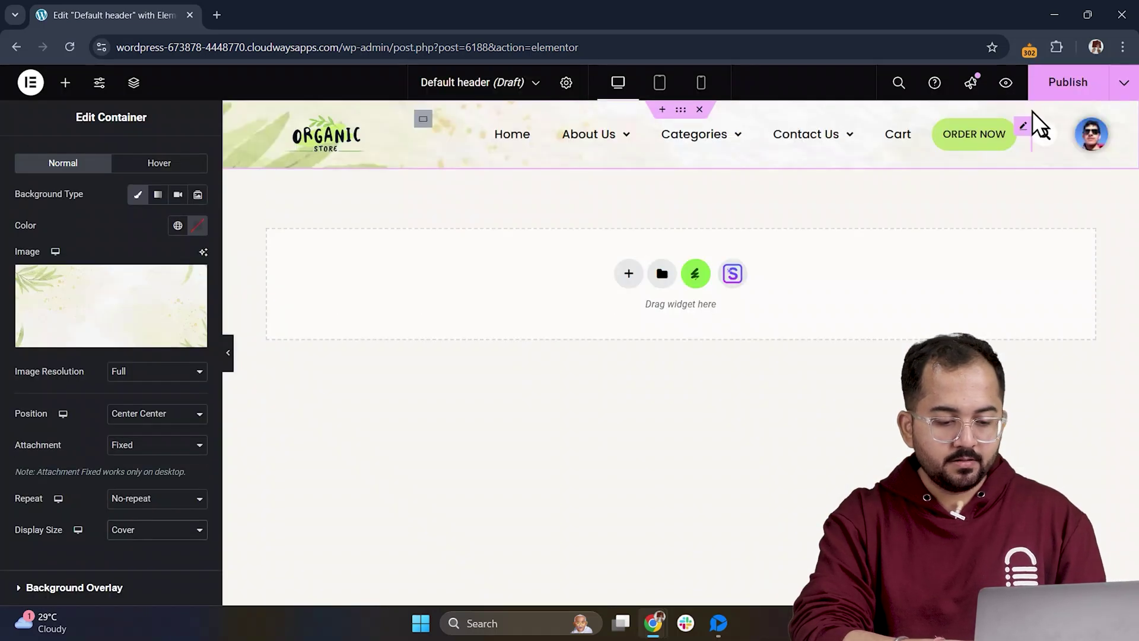
pyautogui.click(1055, 98)
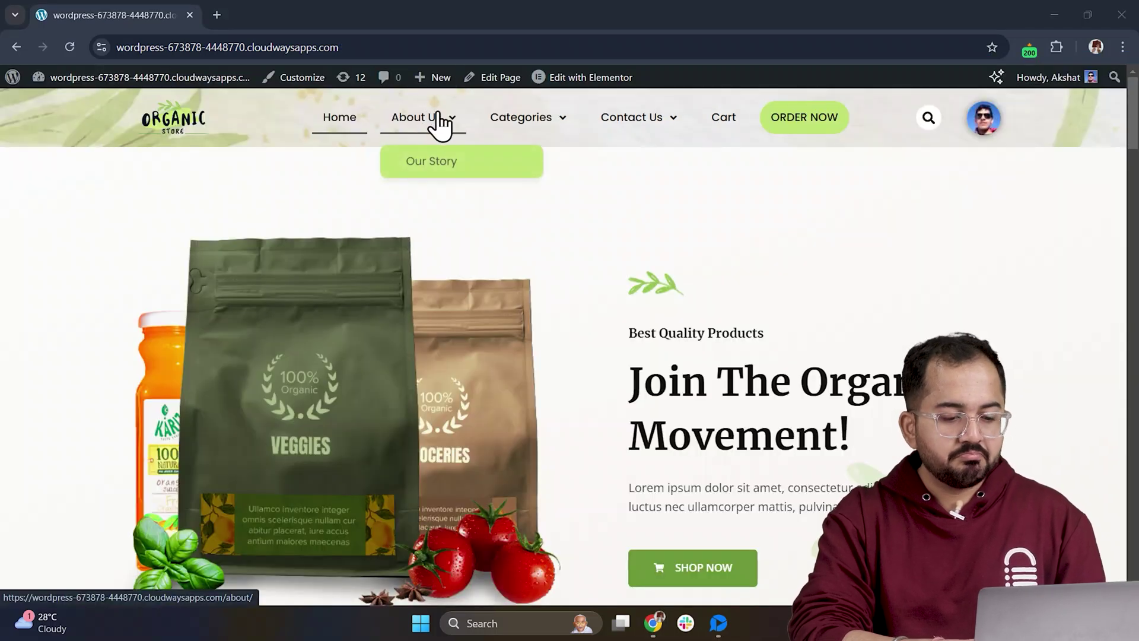
# Check the menu dropdowns on the live site, then preview the header at tablet width in Elementor.
pyautogui.moveTo(494, 120)
pyautogui.moveTo(617, 130)
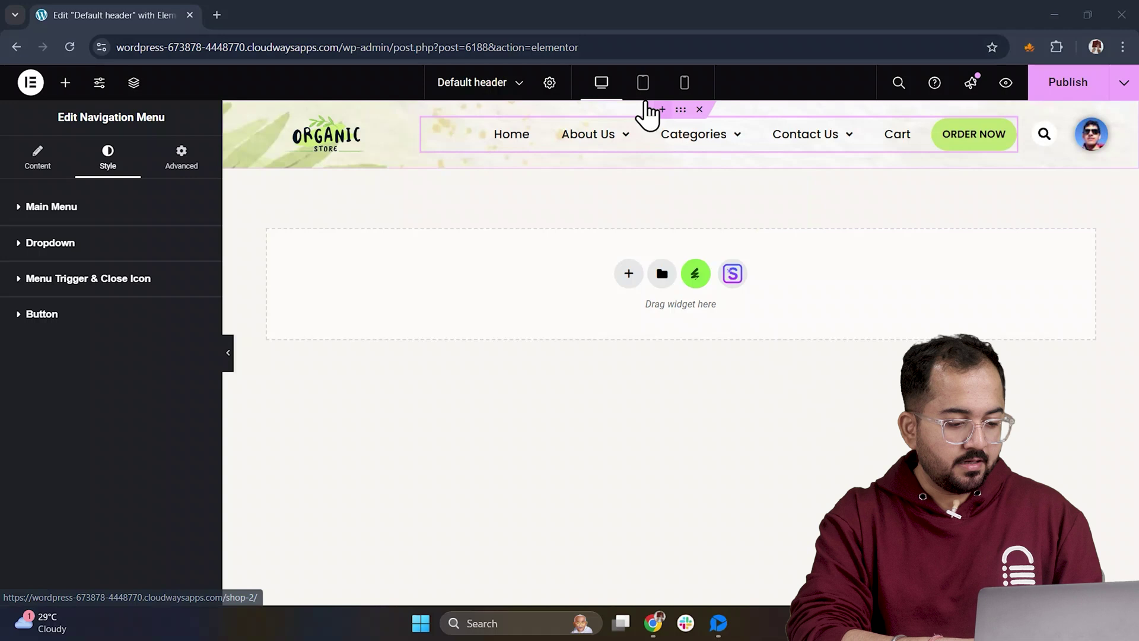
pyautogui.click(644, 98)
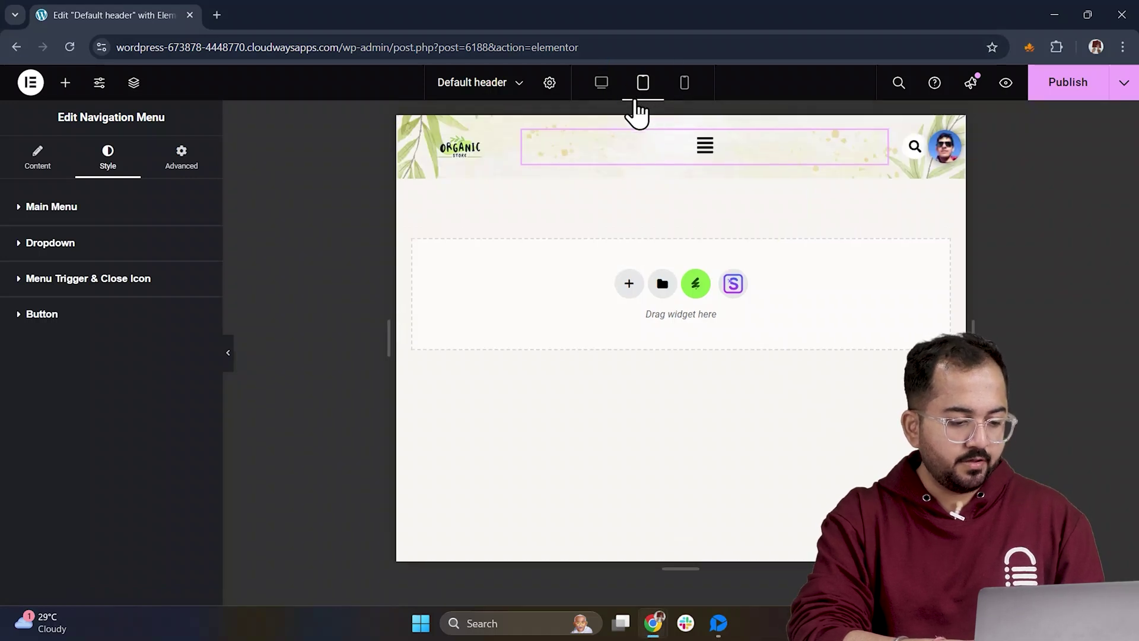
# Set the Nav Menu layout to right alignment with full-width dropdown, then test the tablet toggle menu.
pyautogui.click(37, 158)
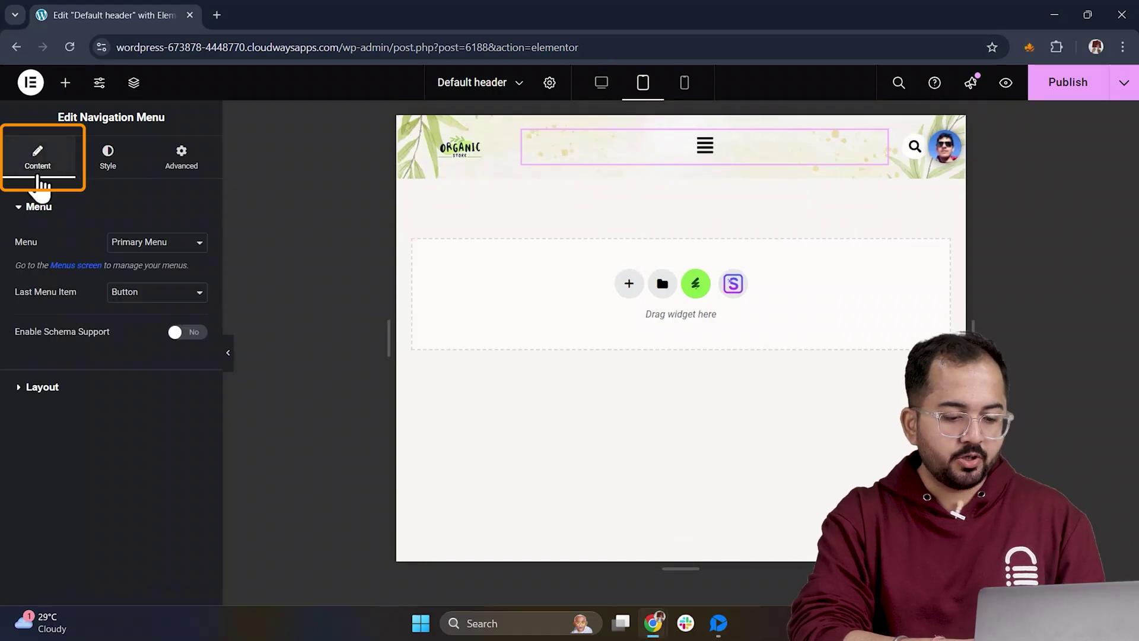
pyautogui.click(109, 389)
pyautogui.scroll(-5, 175, 313)
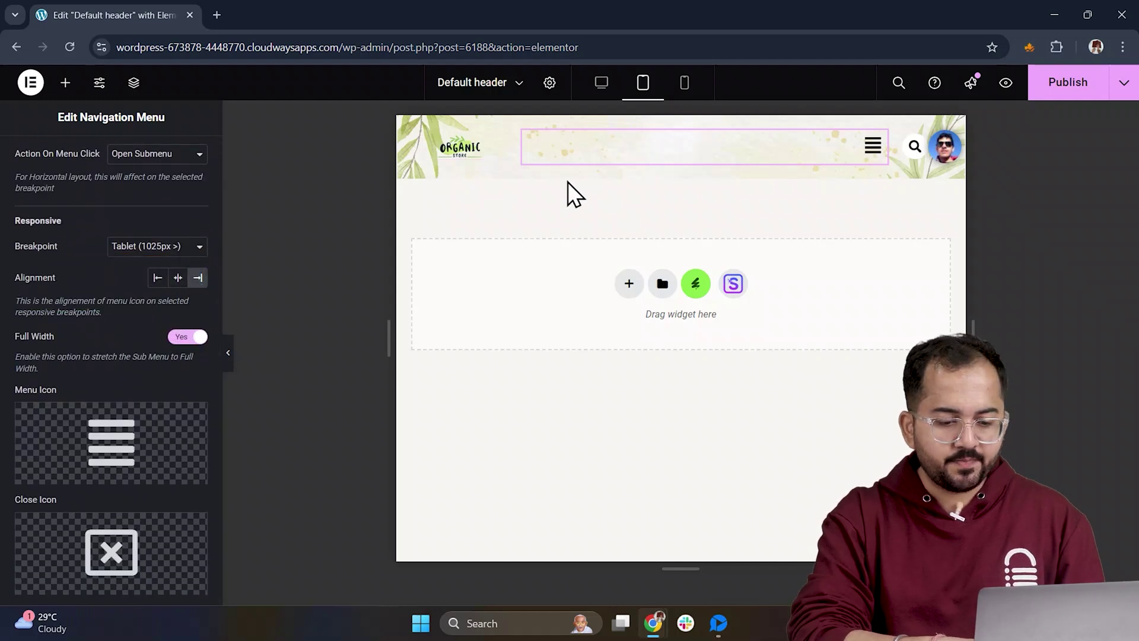
pyautogui.click(870, 155)
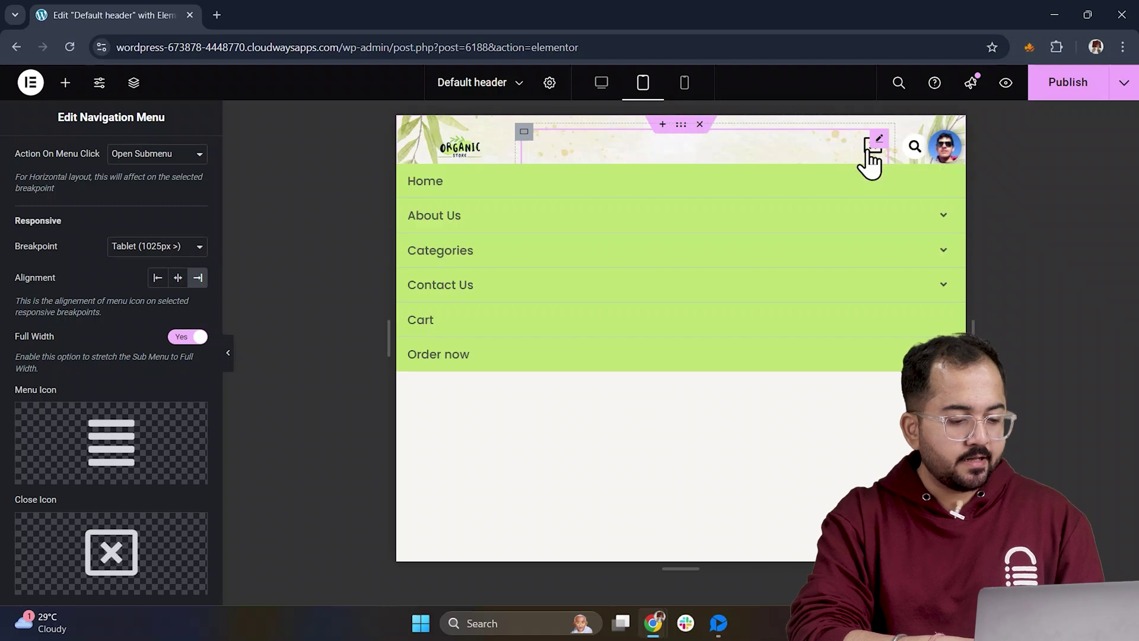
pyautogui.click(868, 153)
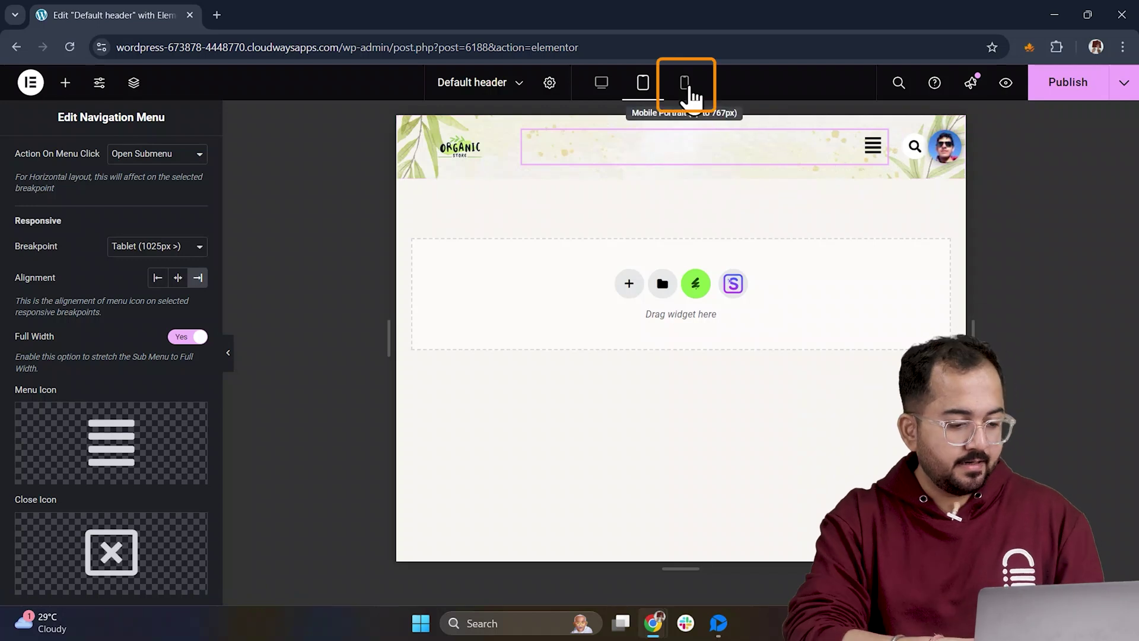
# Preview the header at mobile width and test opening and closing the hamburger menu.
pyautogui.click(688, 92)
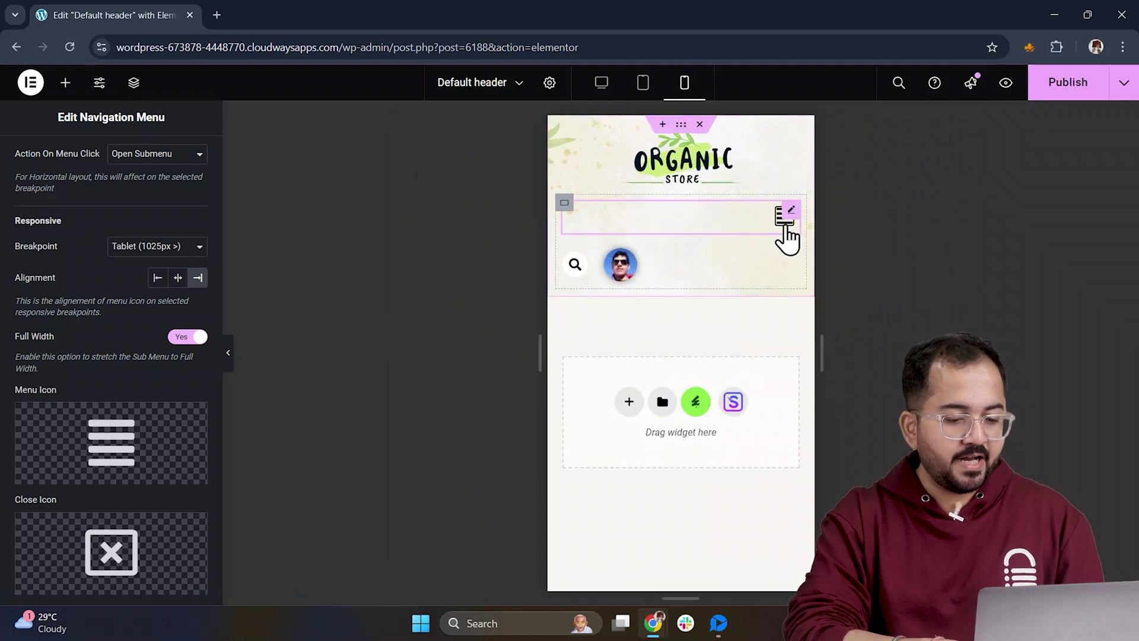
pyautogui.click(784, 219)
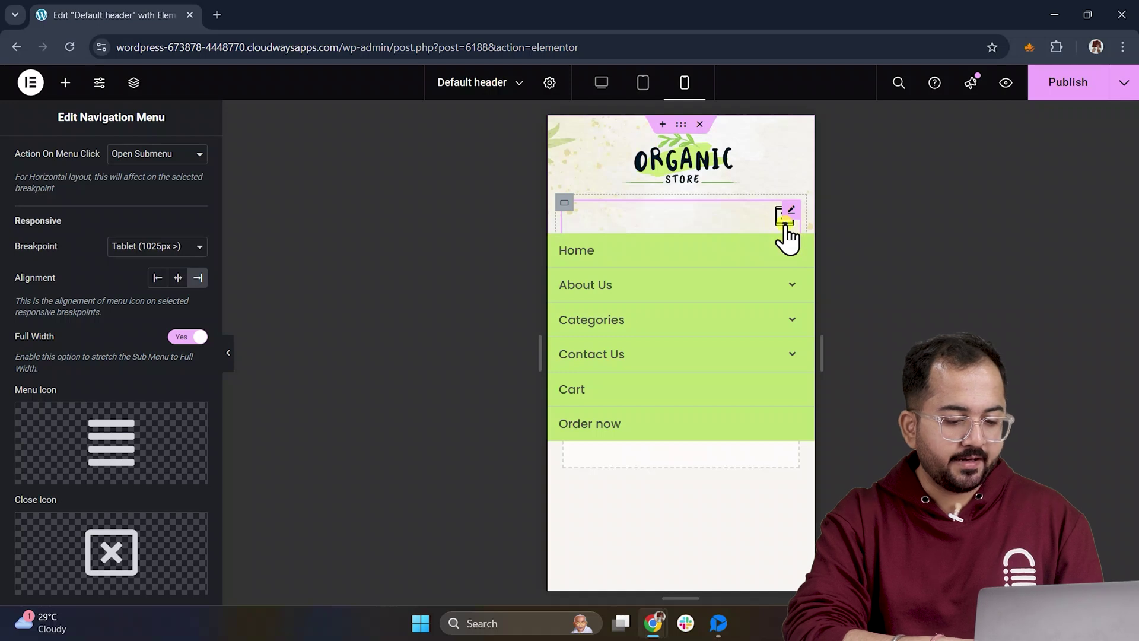
pyautogui.click(784, 218)
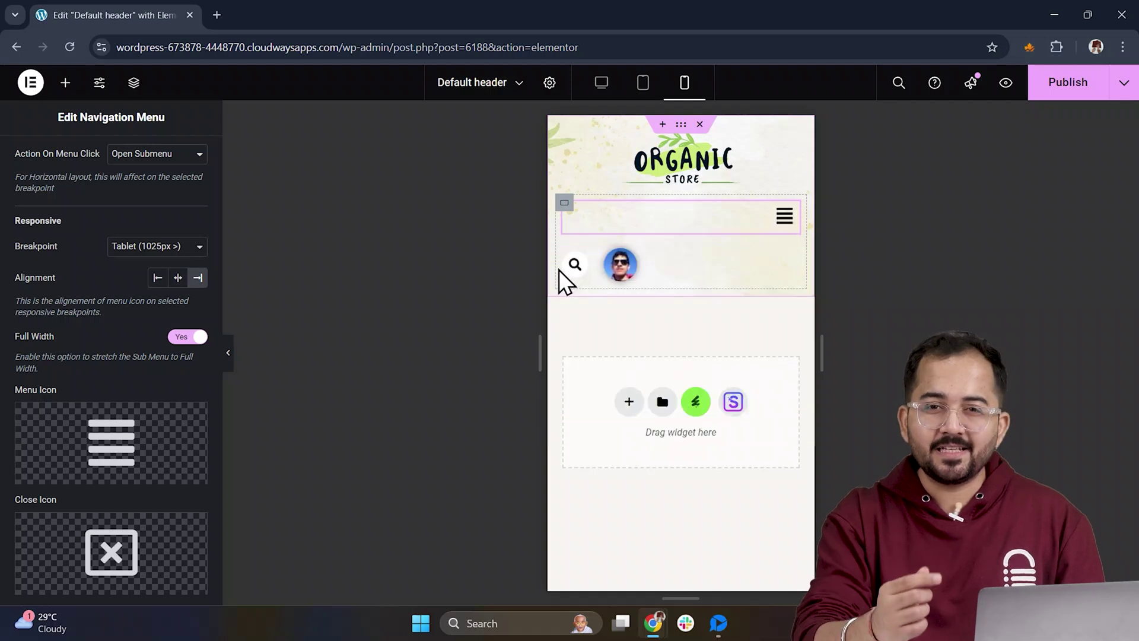
# Hide the search icon on mobile portrait and tablet portrait via its Advanced > Responsive settings.
pyautogui.click(584, 261)
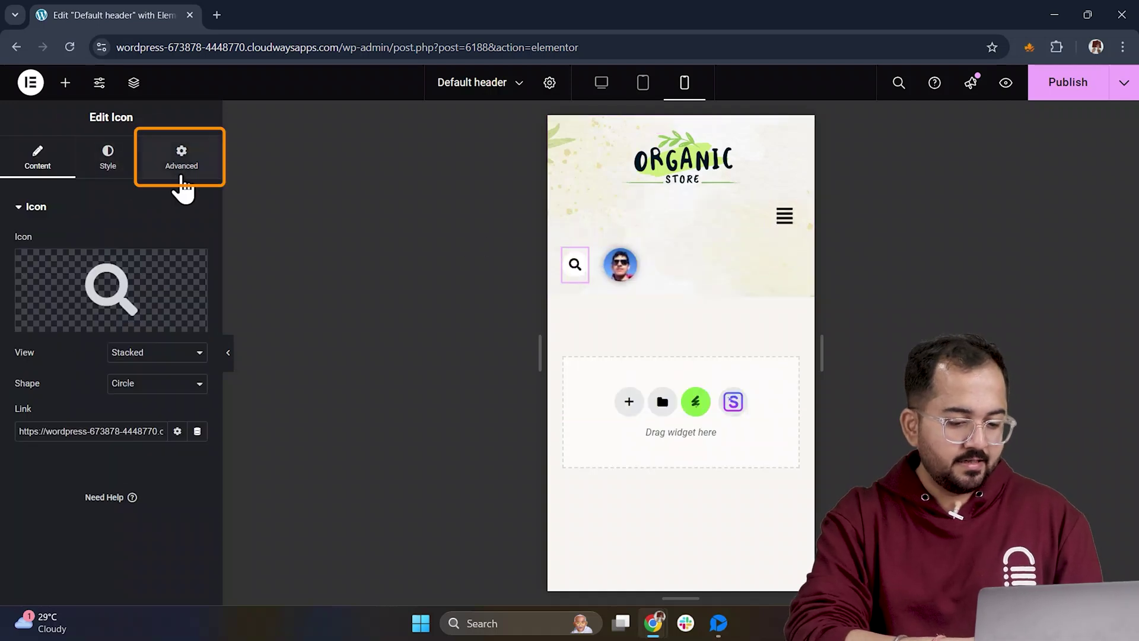
pyautogui.click(179, 169)
pyautogui.scroll(-4, 161, 415)
pyautogui.scroll(-4, 157, 391)
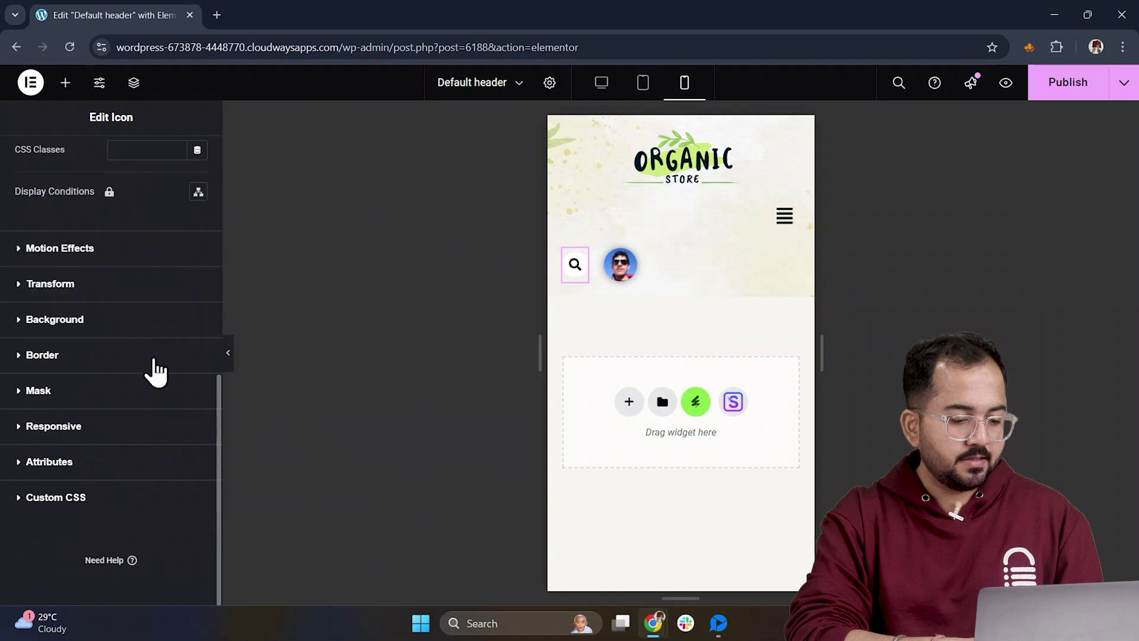
pyautogui.click(148, 431)
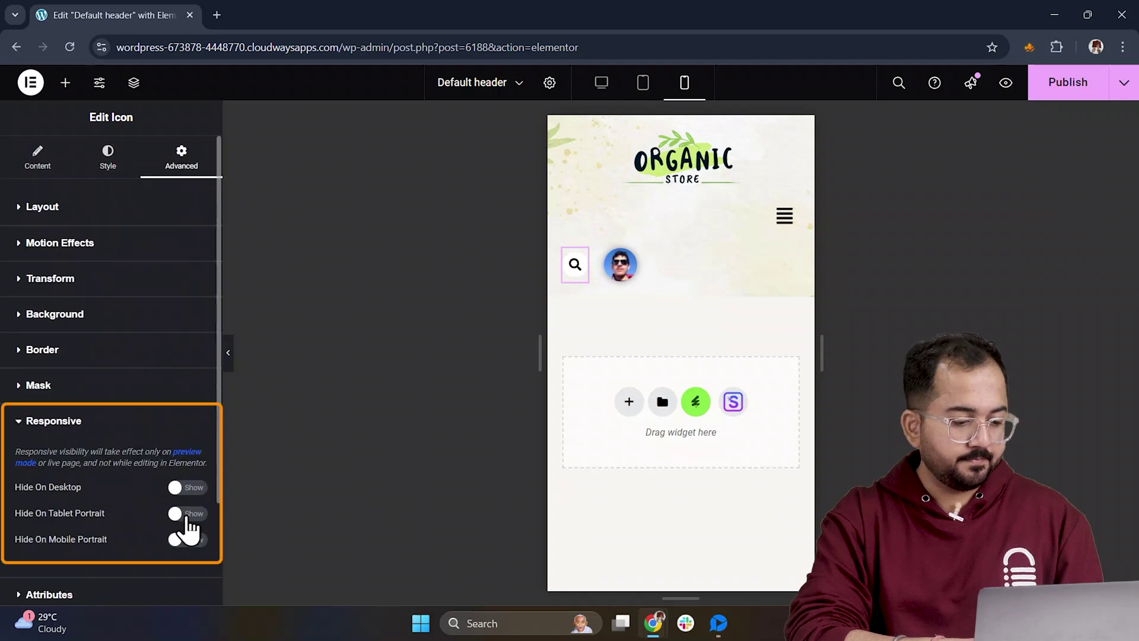
pyautogui.click(188, 540)
pyautogui.click(187, 515)
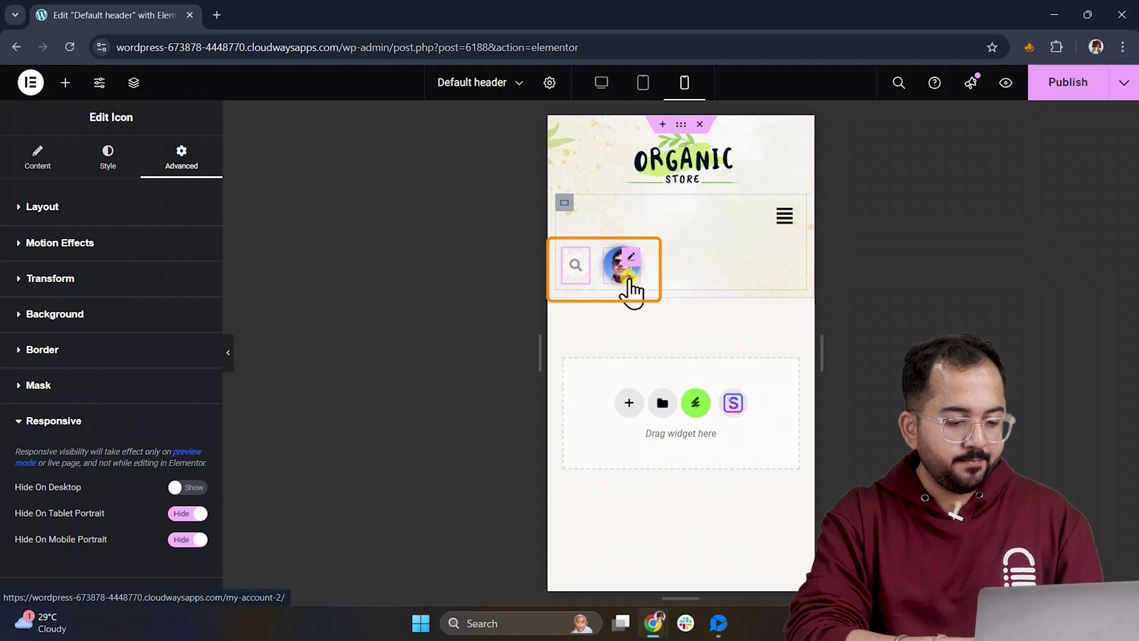
pyautogui.click(631, 291)
# On mobile, make the menu-and-icons container 50% wide and give the logo container 64 px bottom padding.
pyautogui.click(566, 147)
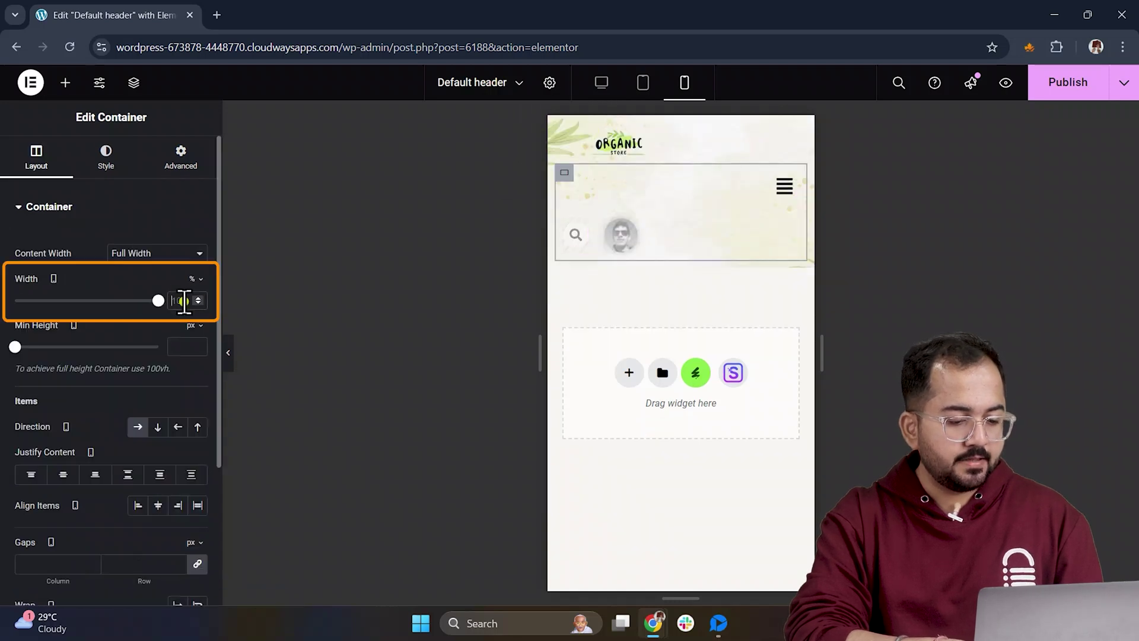
pyautogui.write('50')
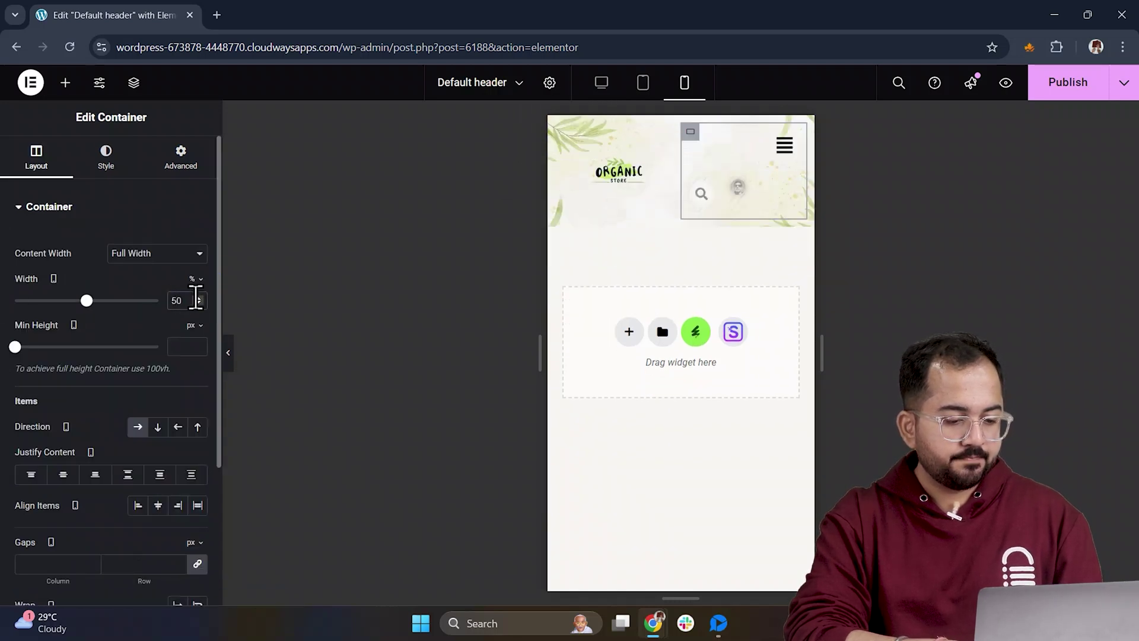
pyautogui.click(180, 157)
pyautogui.click(135, 317)
pyautogui.write('5')
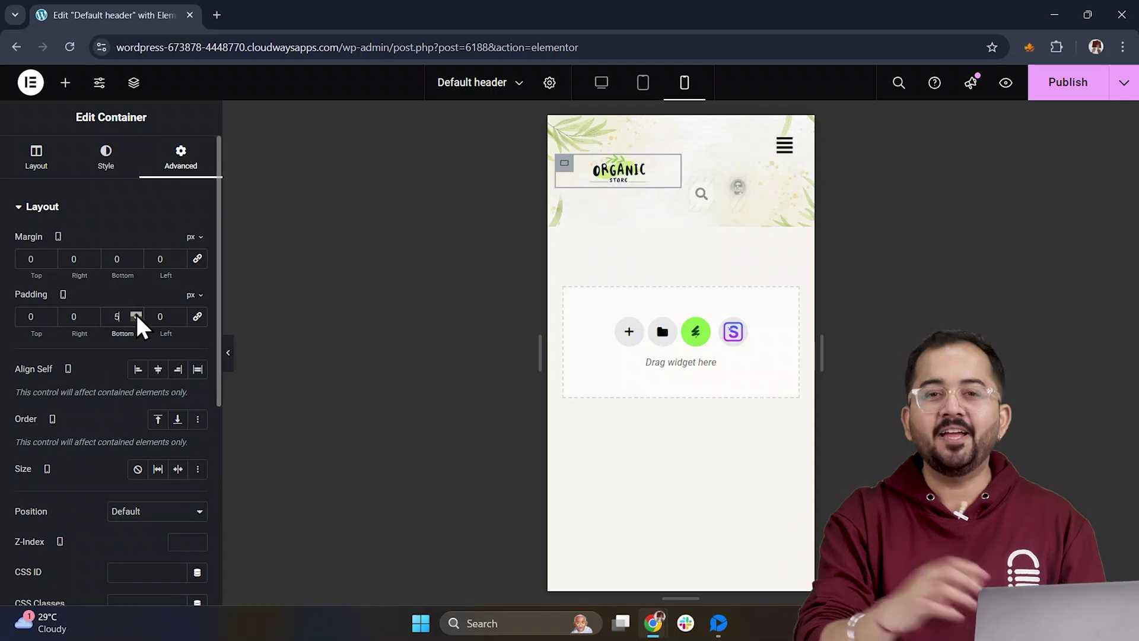
pyautogui.write('4')
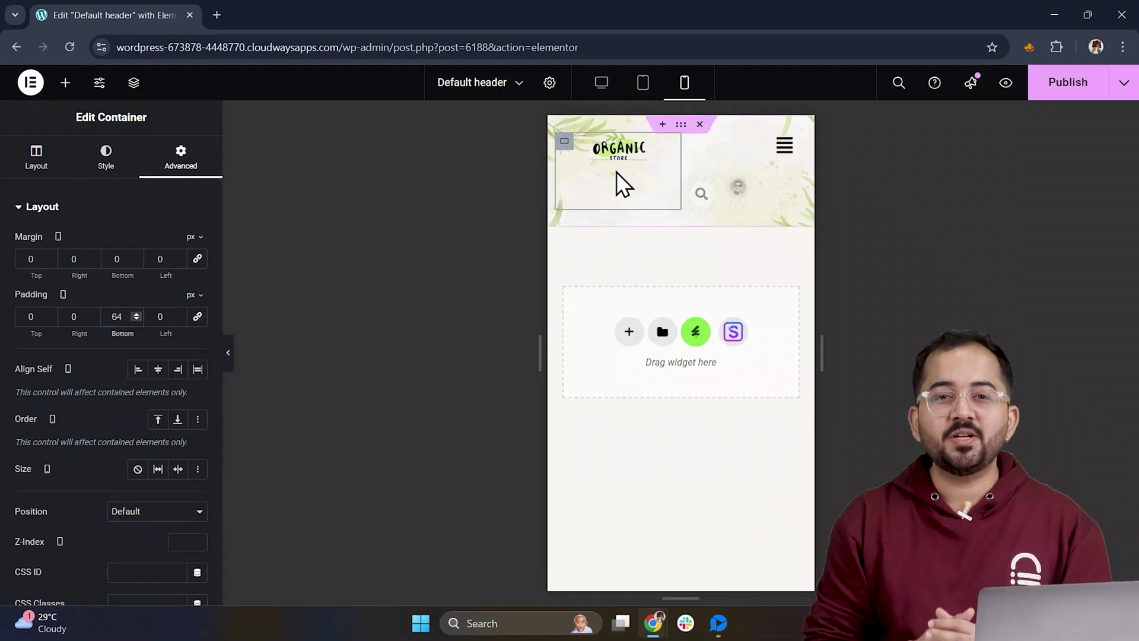